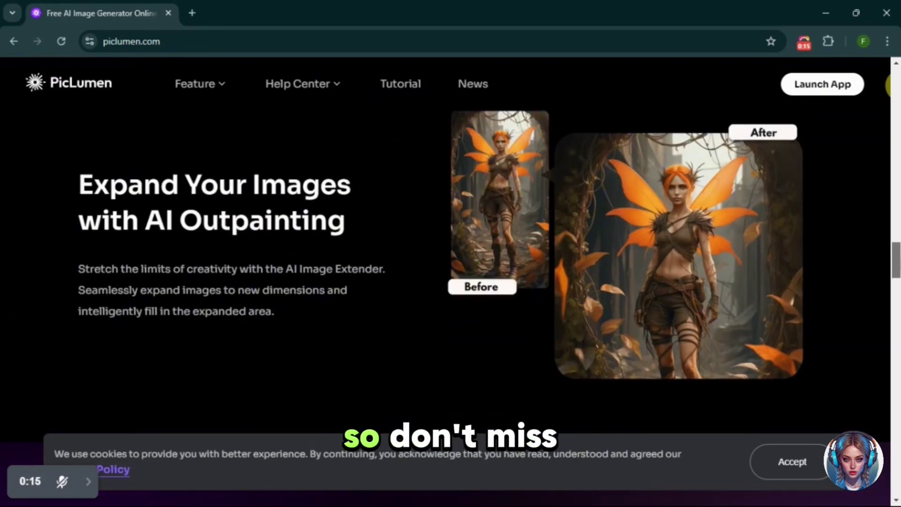
{"action": "left_click_drag", "start_coordinate": [896, 272], "coordinate": [894, 100]}
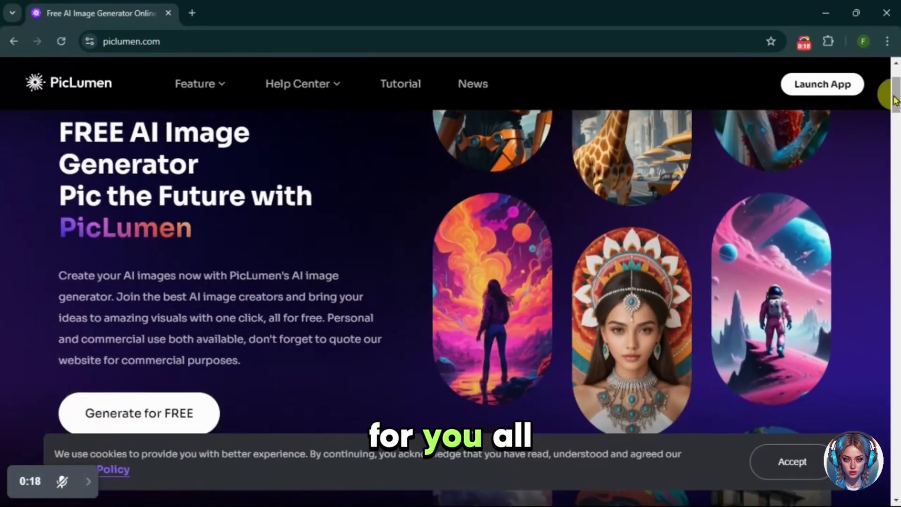
Launch the PicLumen web app, reaching the creation page with Realistic V2 selected.
{"action": "left_click", "coordinate": [831, 98]}
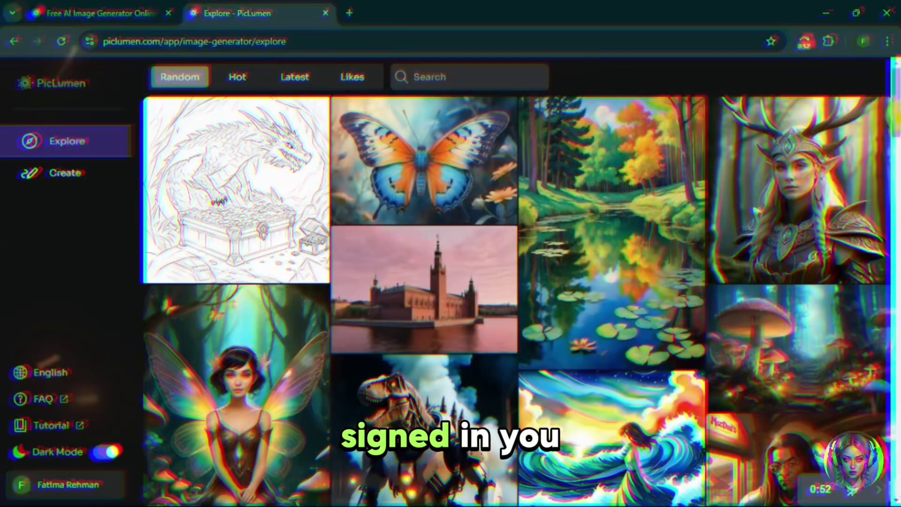
{"action": "scroll", "coordinate": [515, 282], "scroll_direction": "down", "scroll_amount": 2}
{"action": "scroll", "coordinate": [516, 282], "scroll_direction": "down", "scroll_amount": 3}
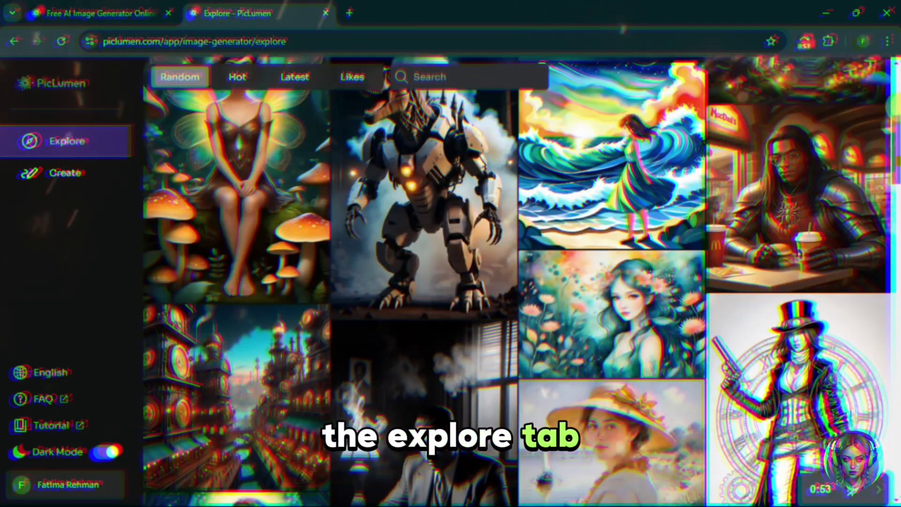
{"action": "scroll", "coordinate": [515, 282], "scroll_direction": "down", "scroll_amount": 2}
{"action": "scroll", "coordinate": [515, 282], "scroll_direction": "down", "scroll_amount": 3}
{"action": "scroll", "coordinate": [516, 282], "scroll_direction": "down", "scroll_amount": 2}
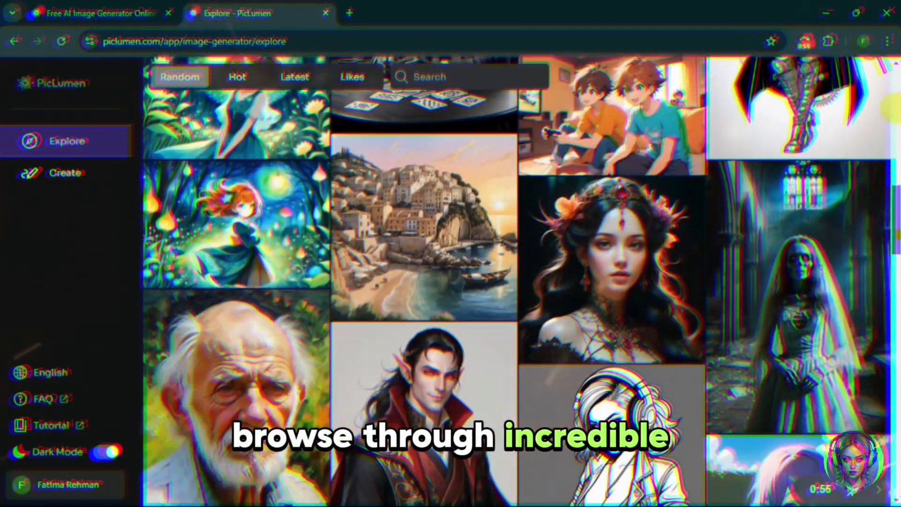
{"action": "scroll", "coordinate": [515, 282], "scroll_direction": "down", "scroll_amount": 2}
{"action": "scroll", "coordinate": [515, 282], "scroll_direction": "down", "scroll_amount": 2}
{"action": "scroll", "coordinate": [516, 282], "scroll_direction": "down", "scroll_amount": 2}
{"action": "scroll", "coordinate": [516, 282], "scroll_direction": "down", "scroll_amount": 2}
{"action": "scroll", "coordinate": [515, 282], "scroll_direction": "down", "scroll_amount": 2}
{"action": "scroll", "coordinate": [515, 281], "scroll_direction": "down", "scroll_amount": 2}
{"action": "scroll", "coordinate": [515, 282], "scroll_direction": "down", "scroll_amount": 2}
{"action": "scroll", "coordinate": [516, 282], "scroll_direction": "down", "scroll_amount": 2}
{"action": "scroll", "coordinate": [516, 282], "scroll_direction": "down", "scroll_amount": 2}
{"action": "scroll", "coordinate": [516, 282], "scroll_direction": "down", "scroll_amount": 2}
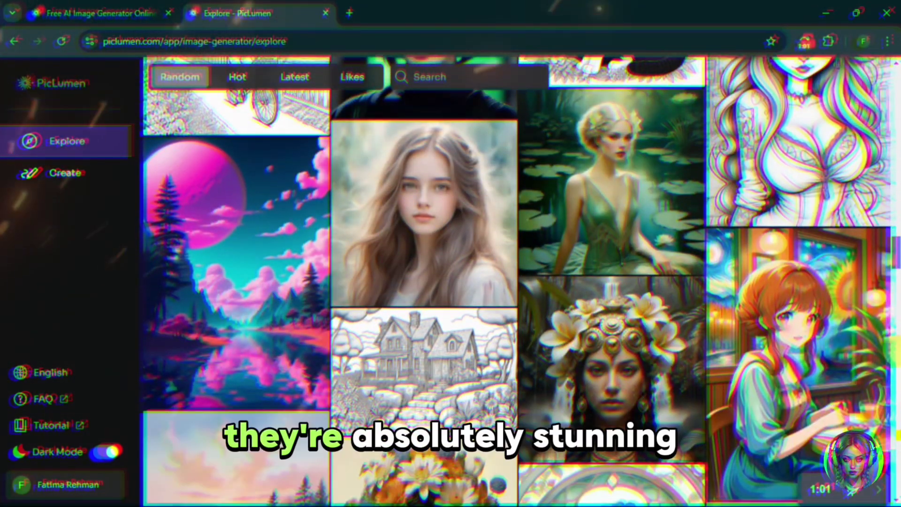
{"action": "scroll", "coordinate": [515, 282], "scroll_direction": "down", "scroll_amount": 2}
{"action": "scroll", "coordinate": [515, 282], "scroll_direction": "down", "scroll_amount": 1}
{"action": "scroll", "coordinate": [516, 283], "scroll_direction": "down", "scroll_amount": 2}
{"action": "scroll", "coordinate": [515, 282], "scroll_direction": "down", "scroll_amount": 3}
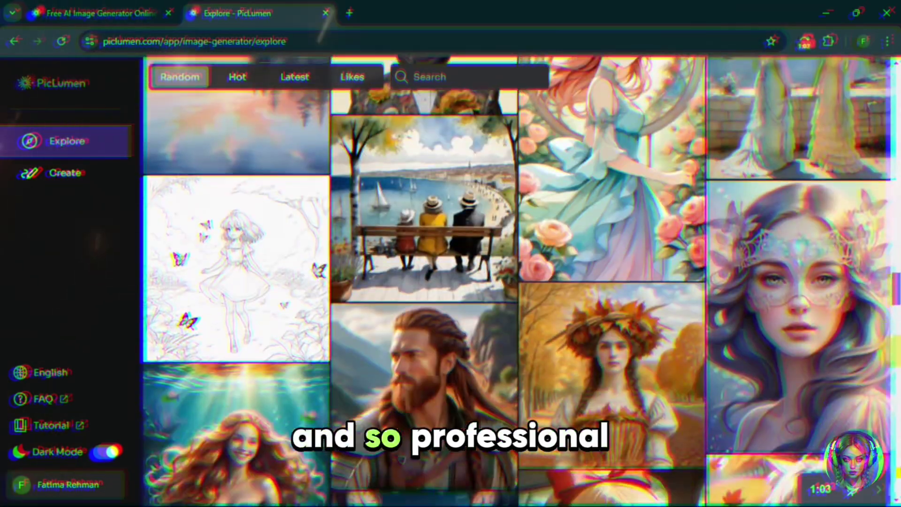
{"action": "scroll", "coordinate": [516, 281], "scroll_direction": "down", "scroll_amount": 1}
{"action": "scroll", "coordinate": [515, 281], "scroll_direction": "down", "scroll_amount": 3}
{"action": "scroll", "coordinate": [515, 282], "scroll_direction": "down", "scroll_amount": 3}
{"action": "scroll", "coordinate": [515, 282], "scroll_direction": "down", "scroll_amount": 3}
{"action": "scroll", "coordinate": [515, 282], "scroll_direction": "down", "scroll_amount": 3}
{"action": "scroll", "coordinate": [515, 282], "scroll_direction": "down", "scroll_amount": 3}
{"action": "scroll", "coordinate": [515, 282], "scroll_direction": "down", "scroll_amount": 1}
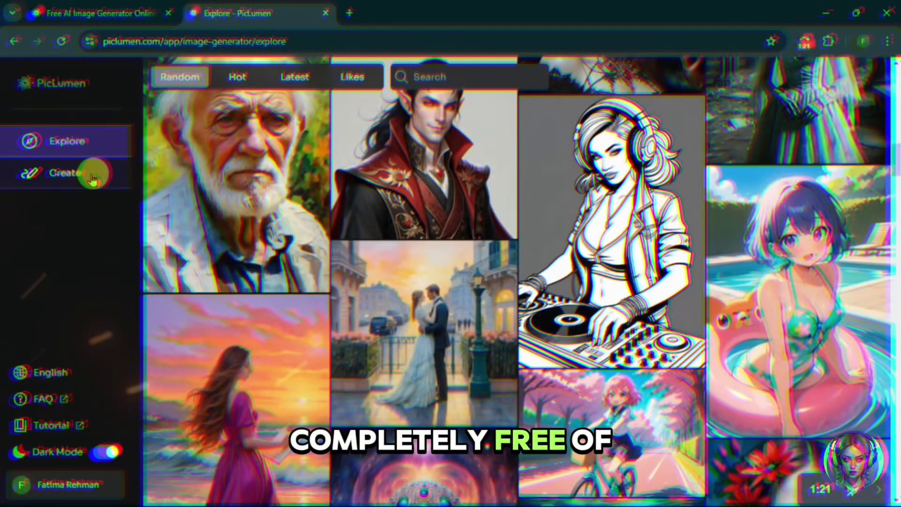
Set up a four-image, 1:1 PicLumen Anime V2 generation and enter the braided warrior prompt.
{"action": "left_click", "coordinate": [90, 178]}
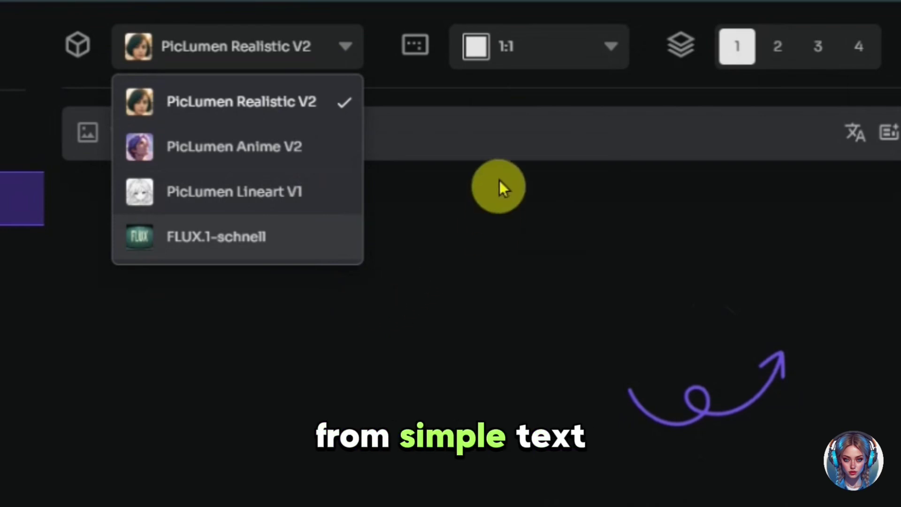
{"action": "left_click", "coordinate": [289, 152]}
{"action": "left_click", "coordinate": [572, 56]}
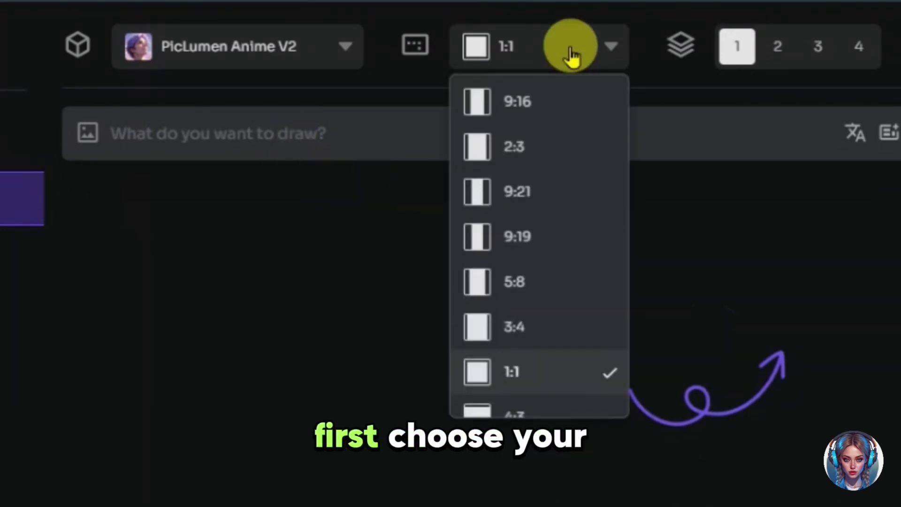
{"action": "scroll", "coordinate": [473, 208], "scroll_direction": "down", "scroll_amount": 1}
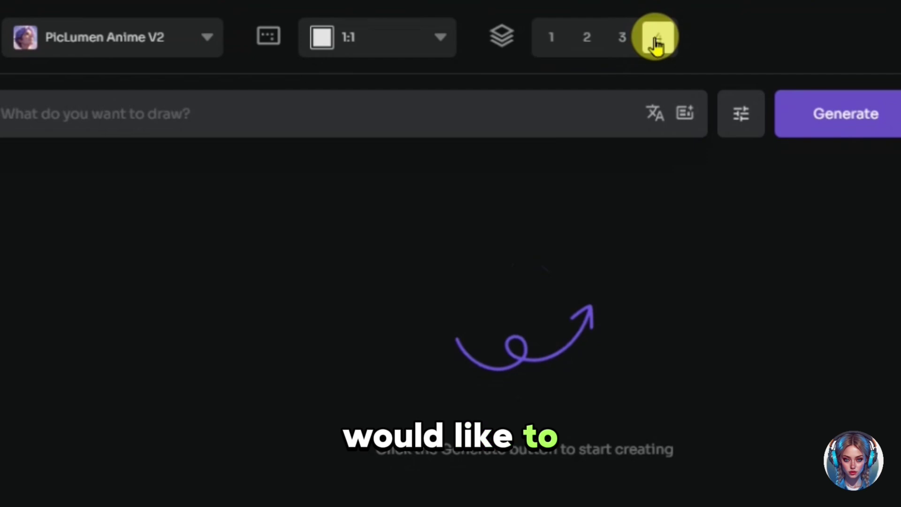
{"action": "left_click", "coordinate": [321, 132]}
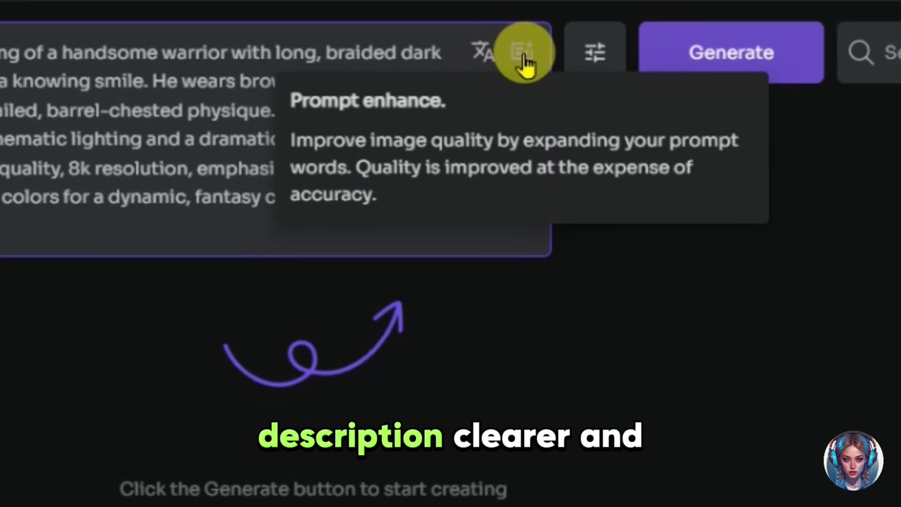
Enhance the warrior prompt and review advanced settings: CFG scale 12.7 and 29 steps.
{"action": "left_click", "coordinate": [522, 59]}
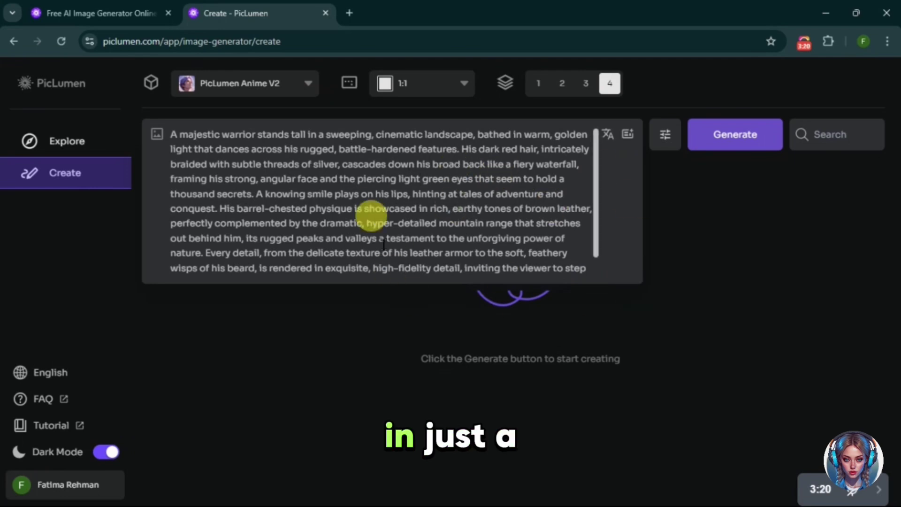
{"action": "left_click", "coordinate": [666, 139]}
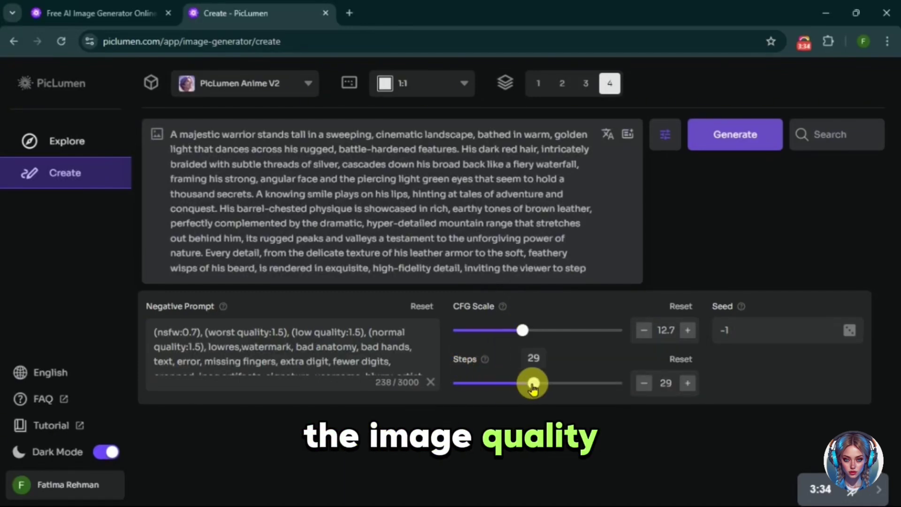
{"action": "scroll", "coordinate": [437, 346], "scroll_direction": "down", "scroll_amount": 2}
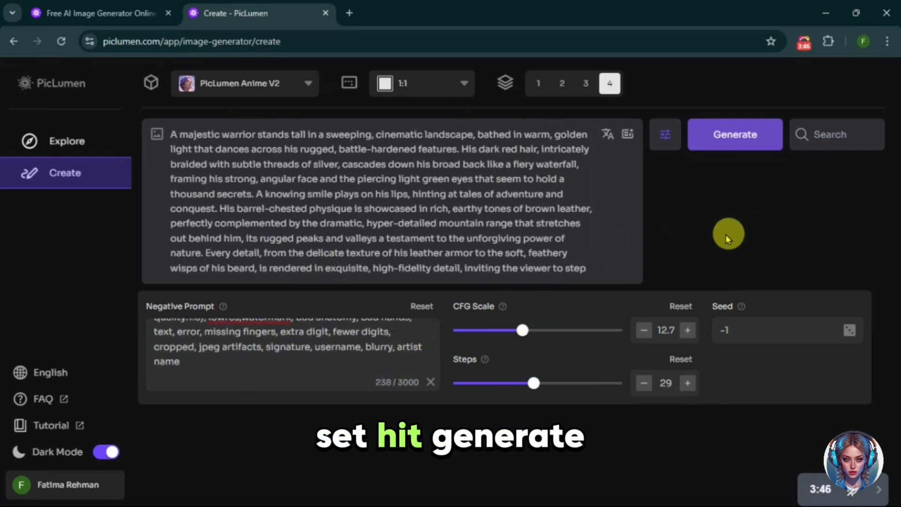
Generate the four warrior images, compare them, and download the long-haired armored warrior.
{"action": "left_click", "coordinate": [735, 148]}
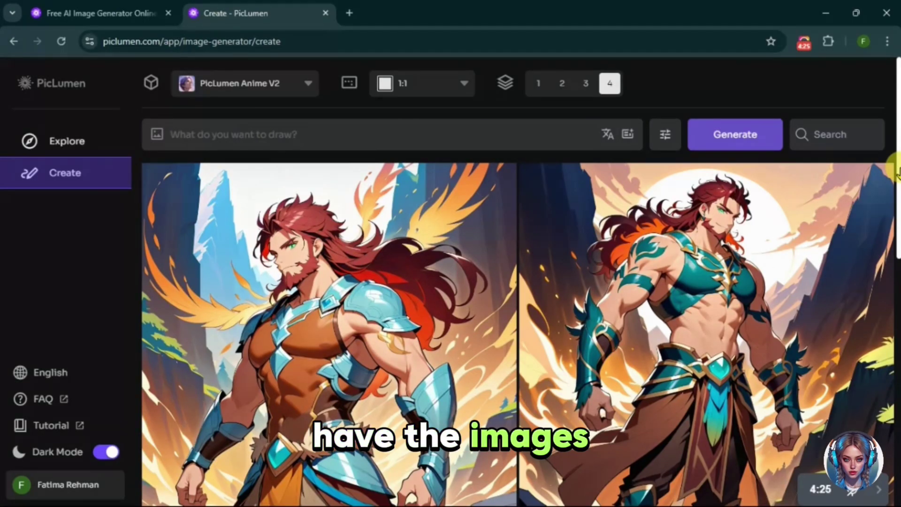
{"action": "scroll", "coordinate": [885, 161], "scroll_direction": "down", "scroll_amount": 5}
{"action": "scroll", "coordinate": [885, 161], "scroll_direction": "up", "scroll_amount": 3}
{"action": "left_click", "coordinate": [352, 247]}
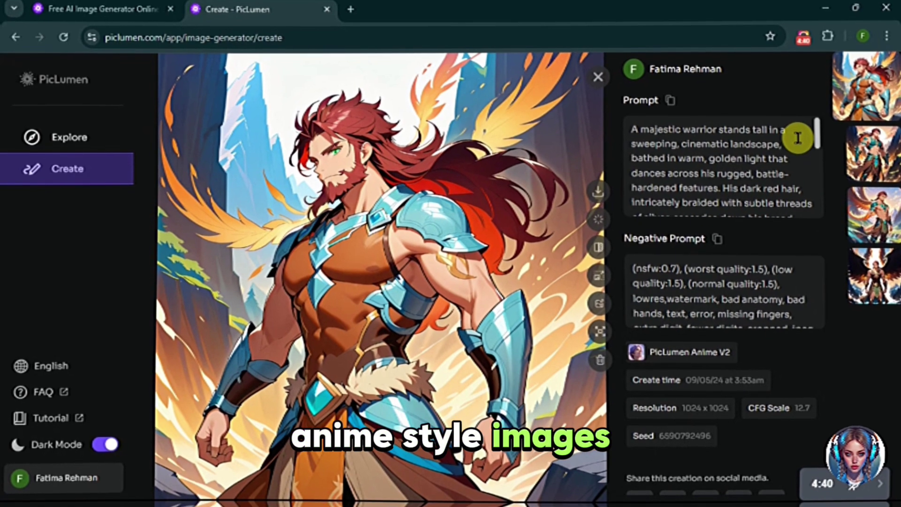
{"action": "left_click", "coordinate": [873, 154]}
{"action": "left_click", "coordinate": [874, 212]}
{"action": "left_click", "coordinate": [874, 268]}
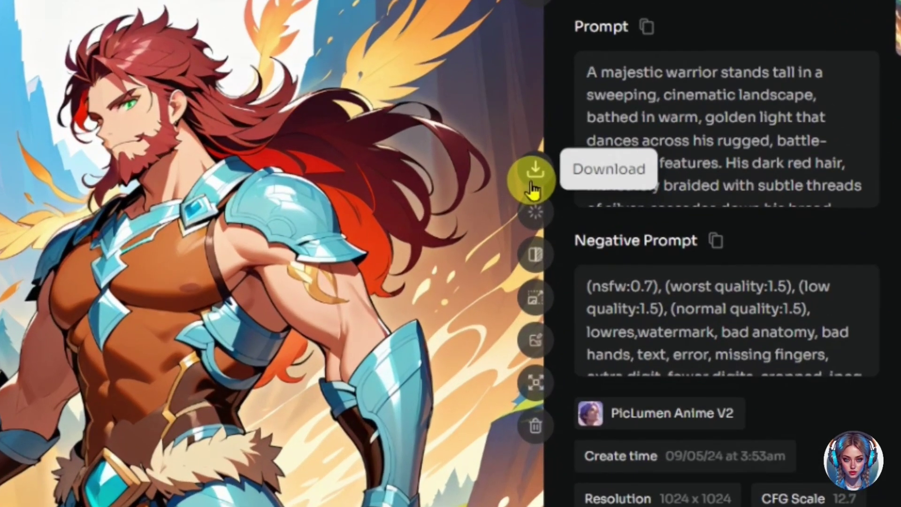
{"action": "left_click", "coordinate": [578, 200]}
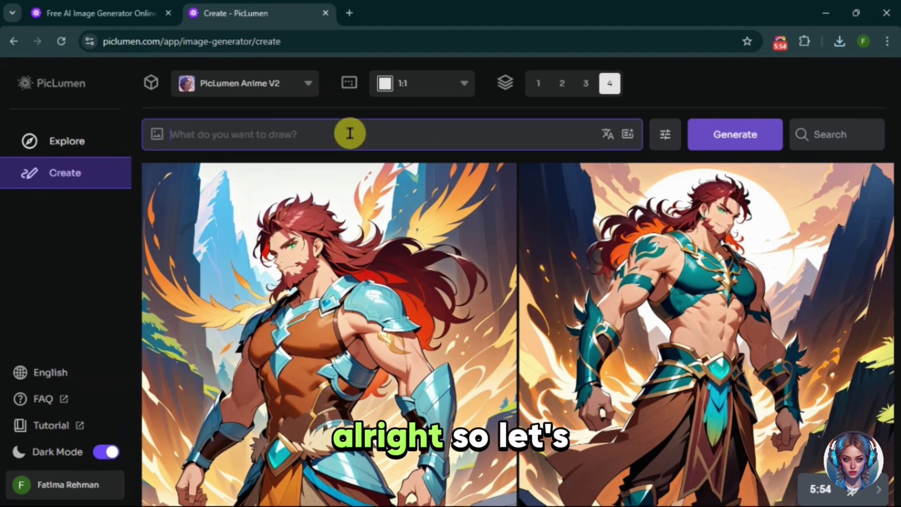
Paste the silver-haired cyberpunk anime girl prompt and generate the images.
{"action": "right_click", "coordinate": [349, 134]}
{"action": "left_click", "coordinate": [392, 280]}
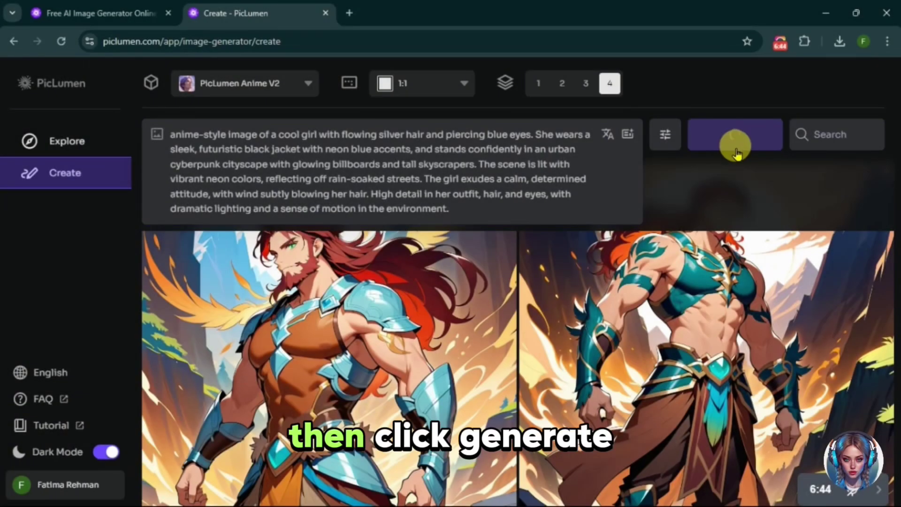
{"action": "left_click", "coordinate": [735, 138]}
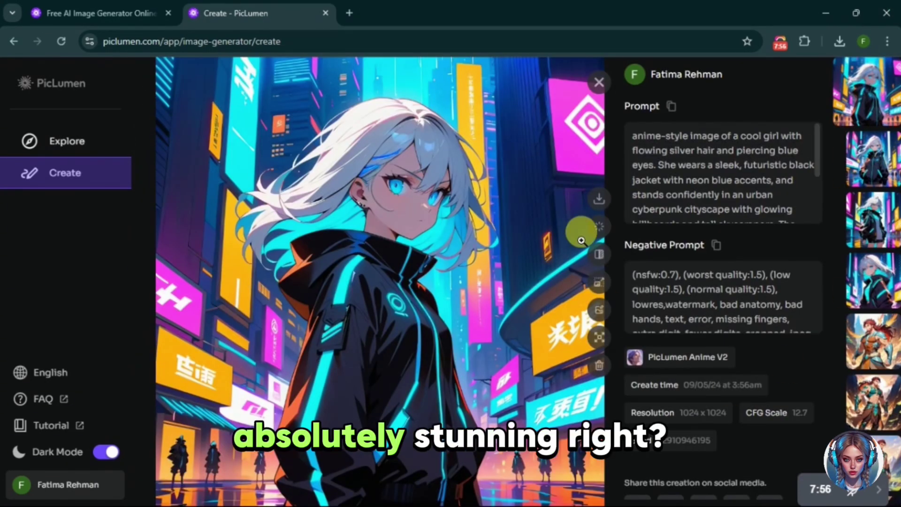
{"action": "scroll", "coordinate": [434, 233], "scroll_direction": "down", "scroll_amount": 2}
{"action": "scroll", "coordinate": [435, 233], "scroll_direction": "down", "scroll_amount": 1}
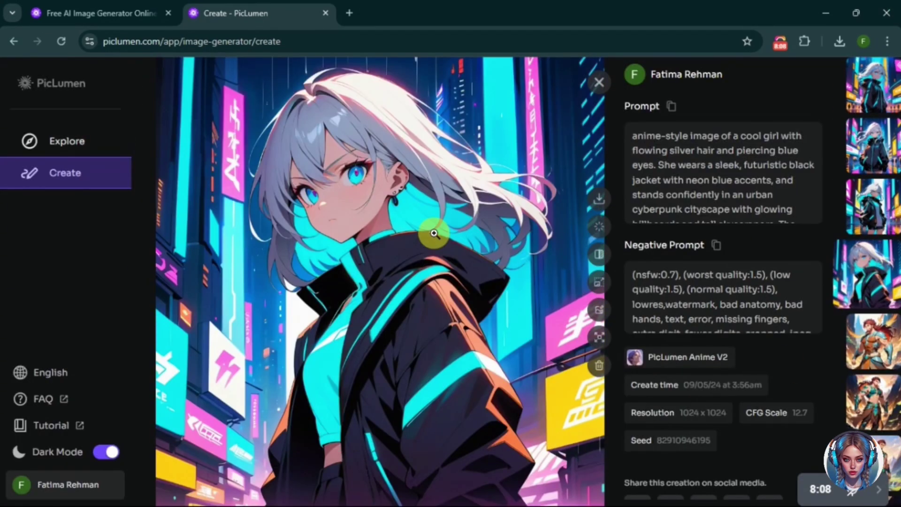
Upscale one cyberpunk girl 2.0x to 2048 × 2048 and download the upscaled image.
{"action": "left_click", "coordinate": [600, 284]}
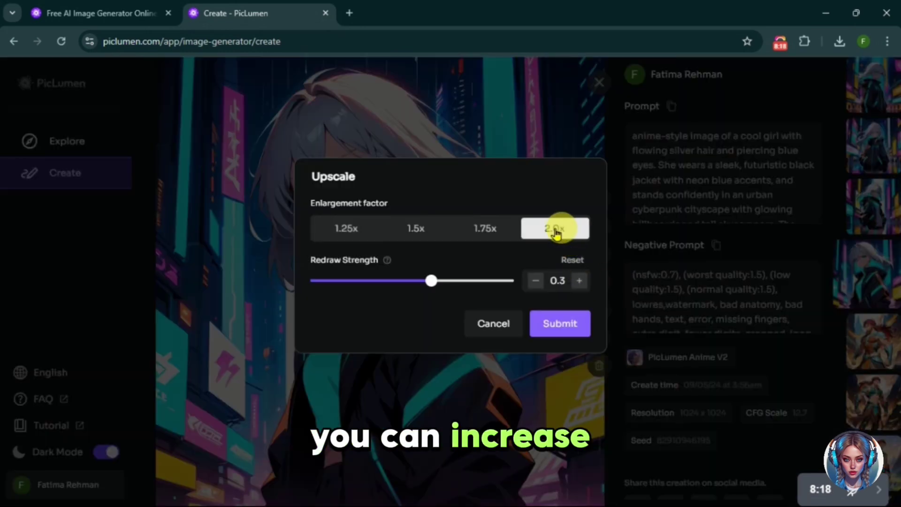
{"action": "left_click", "coordinate": [576, 331]}
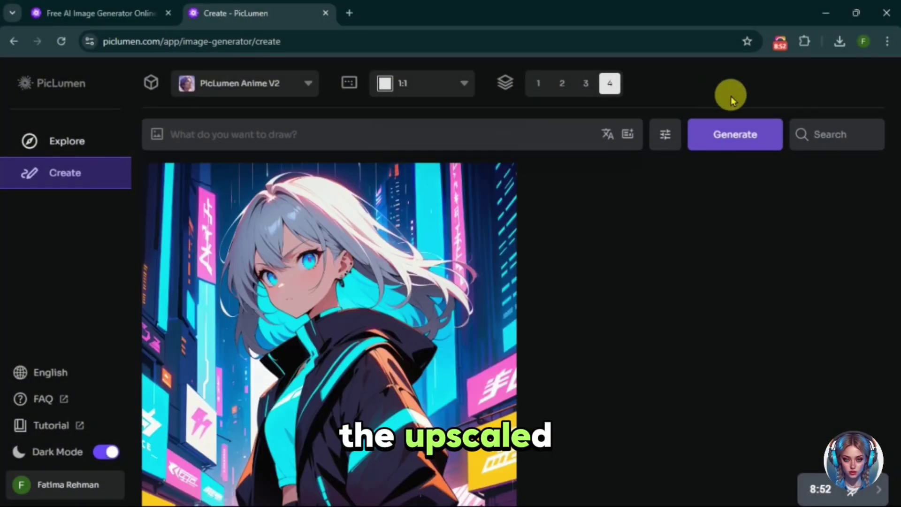
{"action": "left_click", "coordinate": [188, 310]}
{"action": "left_click", "coordinate": [599, 229]}
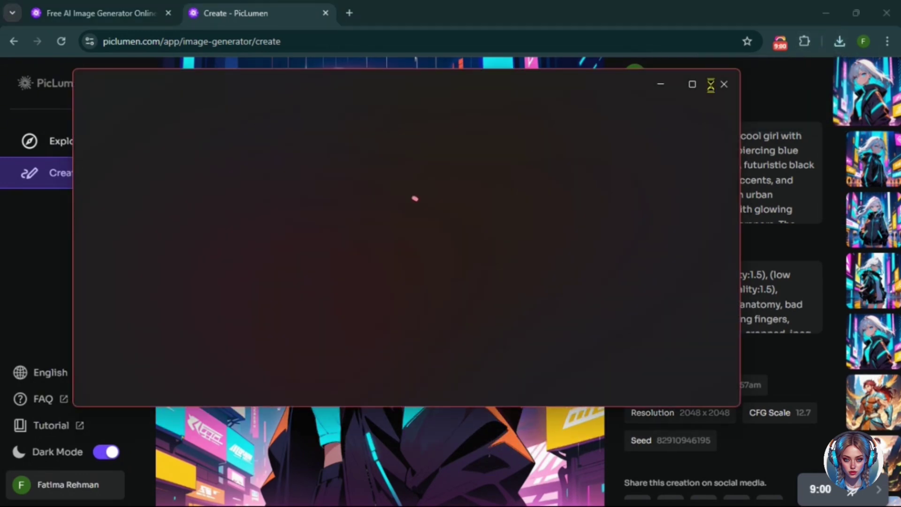
Maximize Photos and zoom the 2048×2048 portrait to 75%, then 117%, then back out to fit.
{"action": "left_click", "coordinate": [692, 84]}
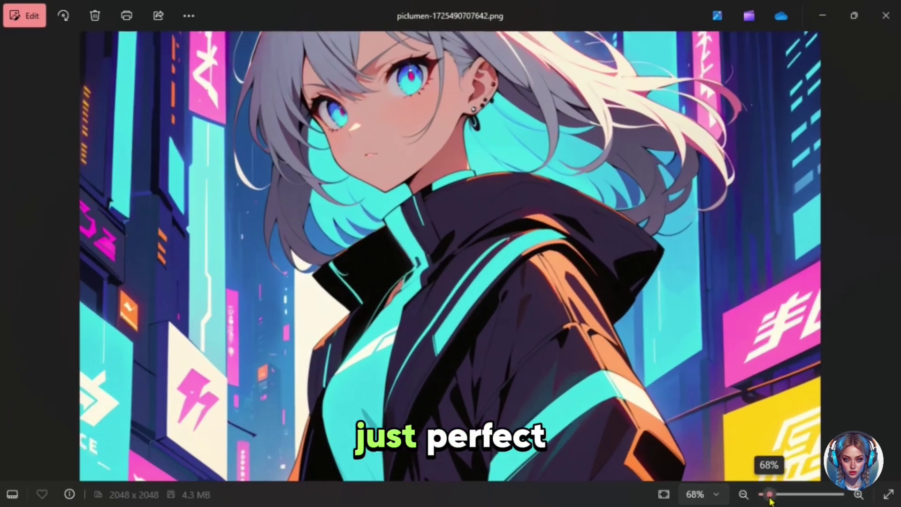
{"action": "left_click_drag", "start_coordinate": [767, 495], "coordinate": [771, 495]}
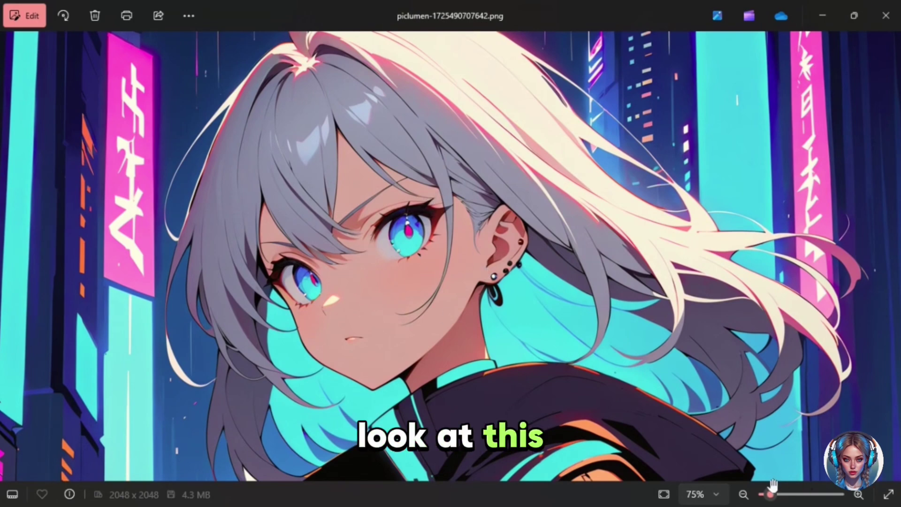
{"action": "left_click_drag", "start_coordinate": [770, 495], "coordinate": [778, 494]}
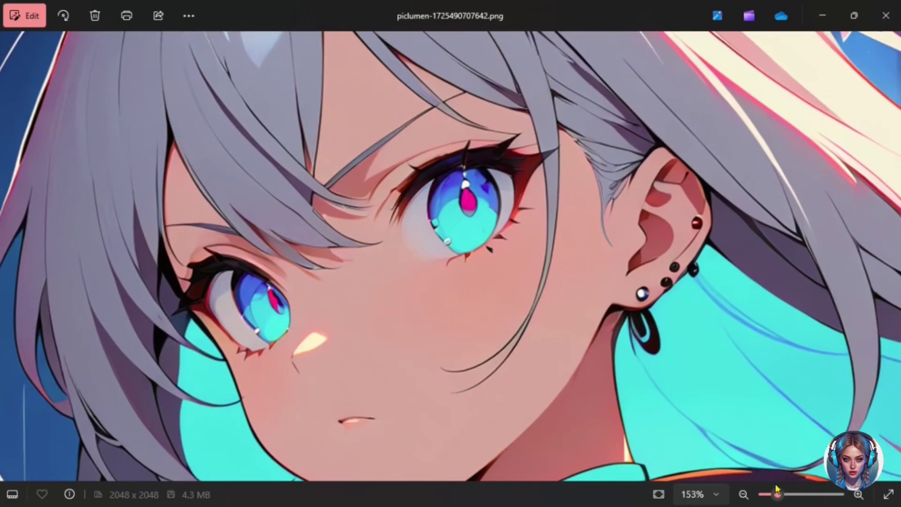
{"action": "left_click_drag", "start_coordinate": [777, 495], "coordinate": [767, 495]}
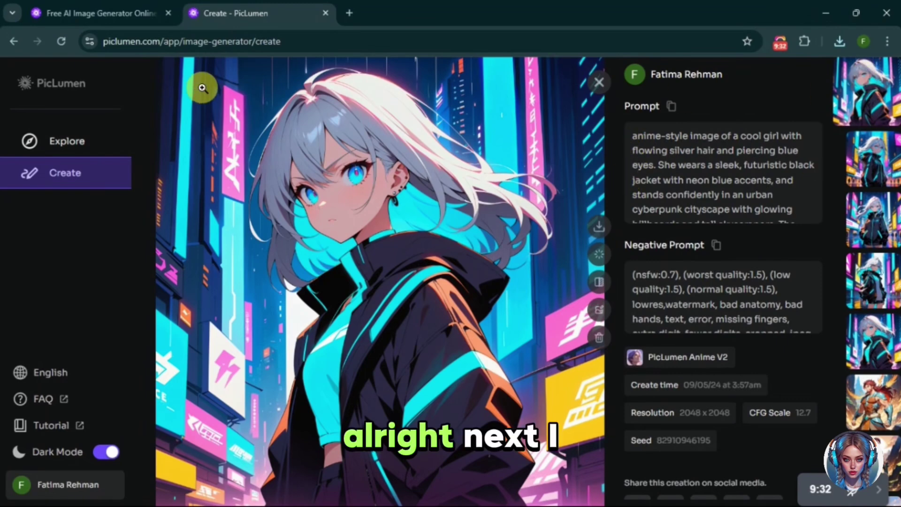
Switch to PicLumen Realistic V2 and enhance the blonde-model-in-Paris prompt.
{"action": "key", "text": "Escape"}
{"action": "left_click", "coordinate": [303, 82]}
{"action": "left_click", "coordinate": [263, 113]}
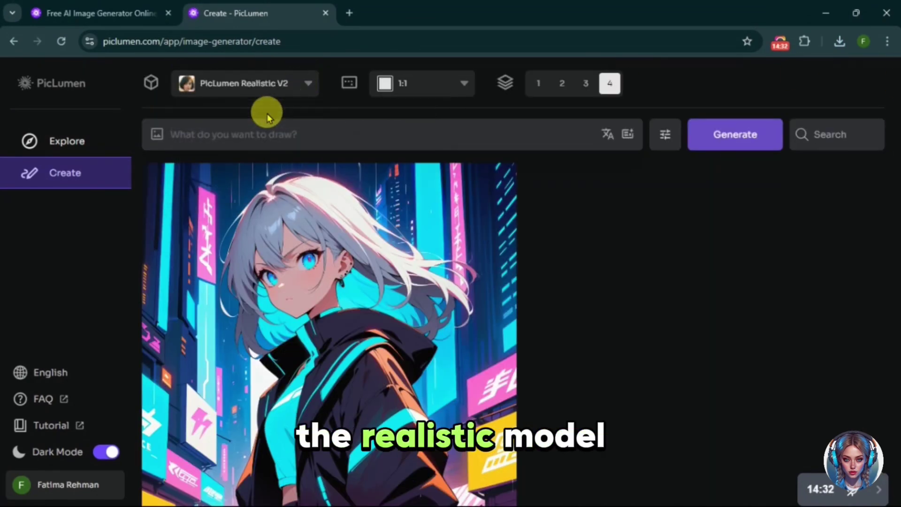
{"action": "type", "text": "aut"}
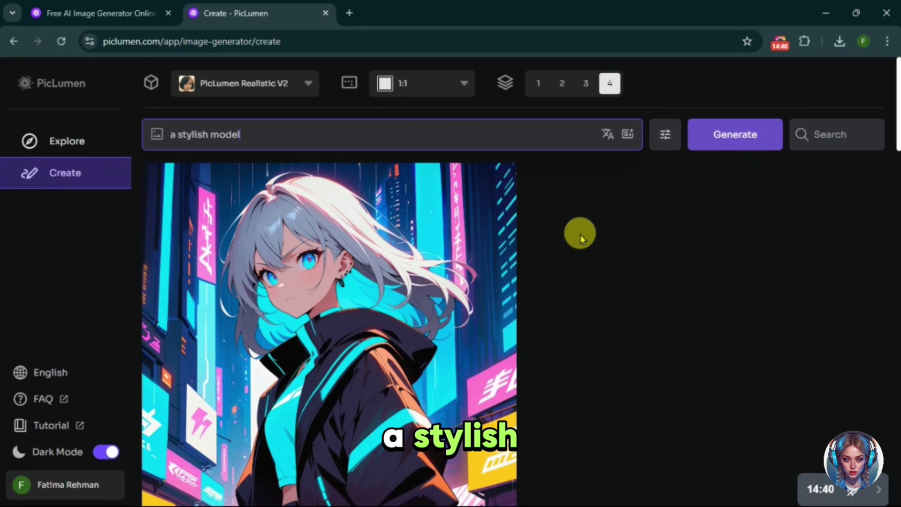
{"action": "type", "text": "iful woman, on the roads"}
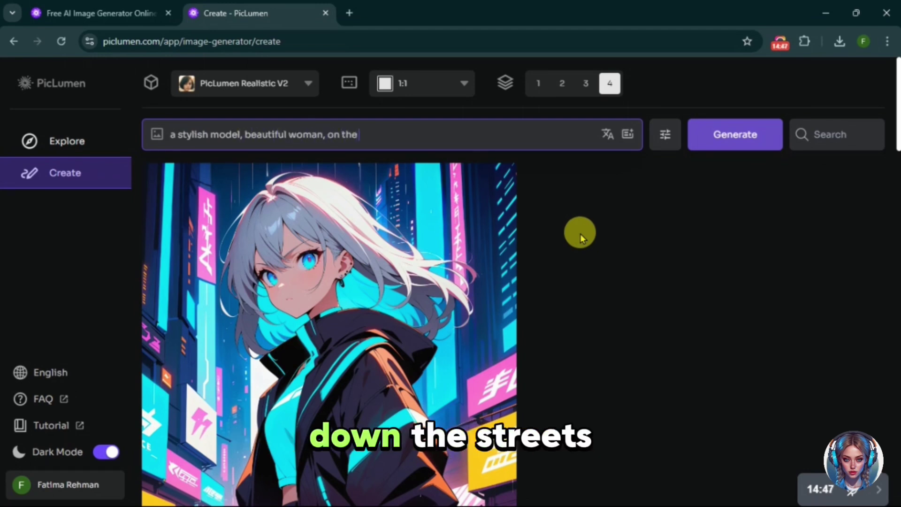
{"action": "type", "text": " of paris, blonde hair"}
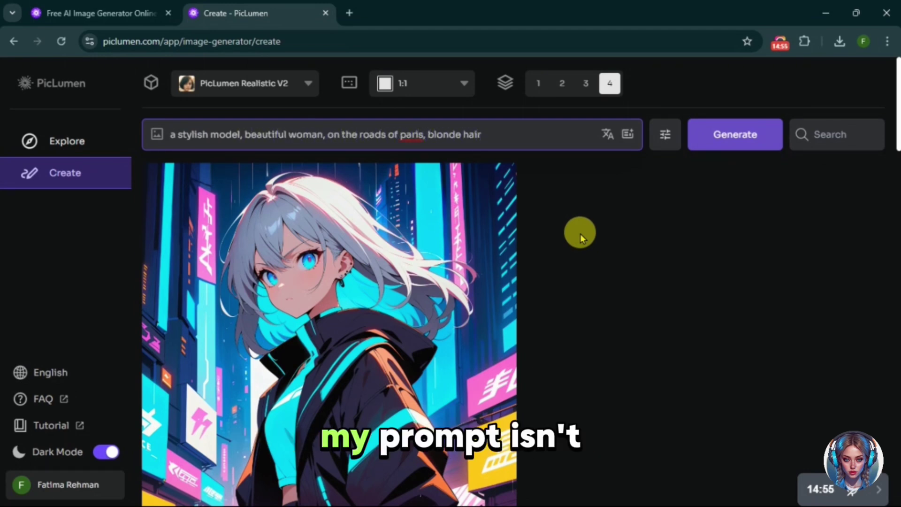
{"action": "left_click", "coordinate": [631, 136]}
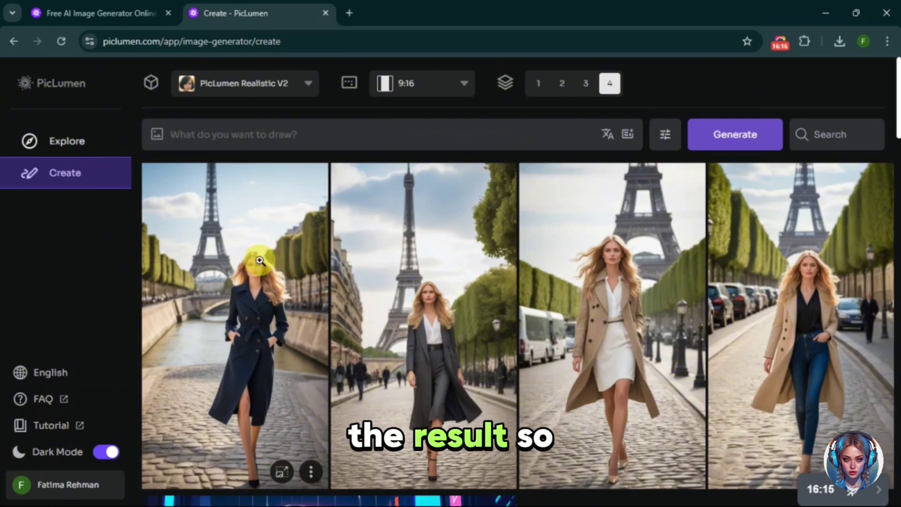
Review each of the four 9:16 Paris images with the Eiffel Tower.
{"action": "left_click", "coordinate": [259, 260]}
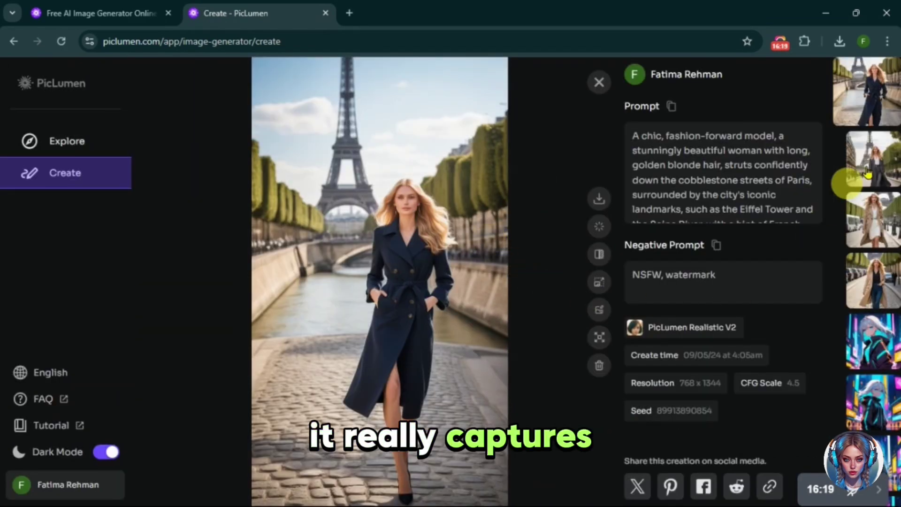
{"action": "left_click", "coordinate": [877, 157]}
{"action": "left_click", "coordinate": [873, 211]}
{"action": "left_click", "coordinate": [880, 282]}
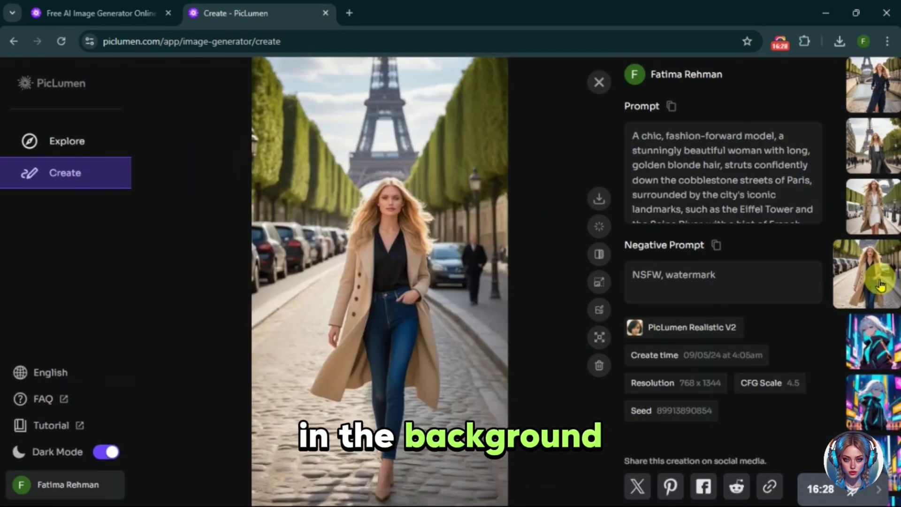
Add 'mutated, ugly' to the negative prompt, raise CFG scale, and generate the dark-haired selfie portraits.
{"action": "left_click", "coordinate": [599, 82]}
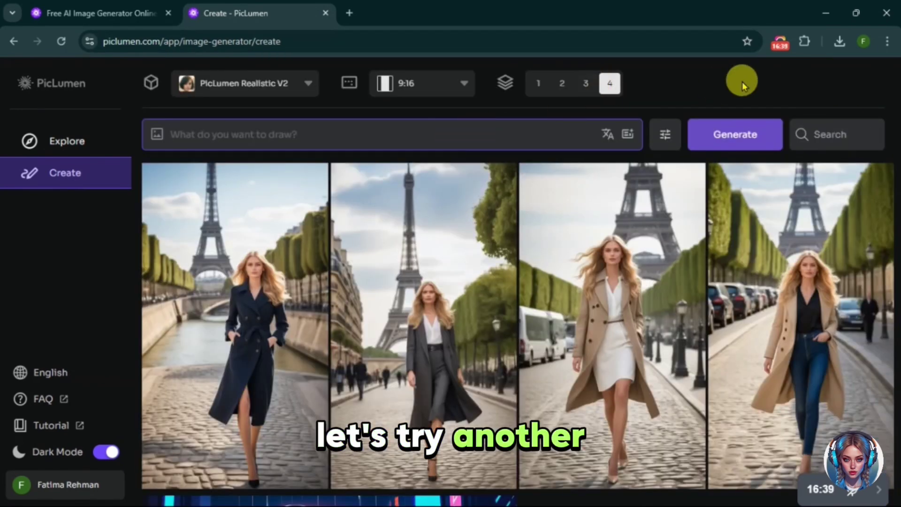
{"action": "type", "text": "a gorgeous woman selfie, beautiful, cute, realistic"}
{"action": "left_click", "coordinate": [656, 133]}
{"action": "type", "text": "ated, ugly"}
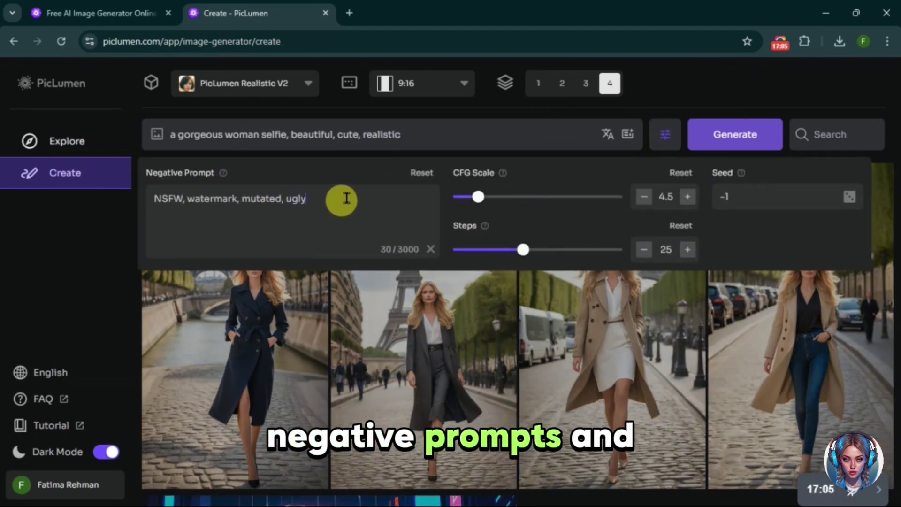
{"action": "left_click_drag", "start_coordinate": [478, 197], "coordinate": [552, 197]}
{"action": "left_click", "coordinate": [739, 132]}
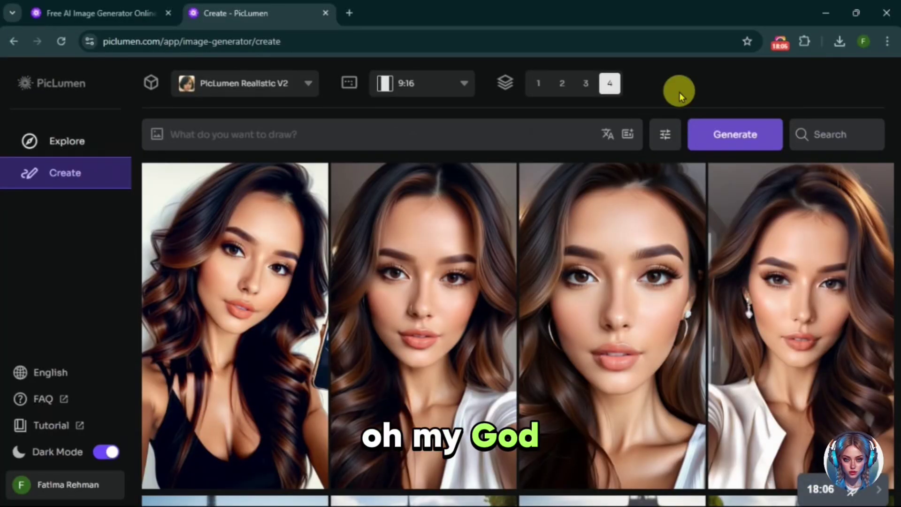
Browse the four selfie portraits, settling on the one with the earring.
{"action": "left_click", "coordinate": [300, 259]}
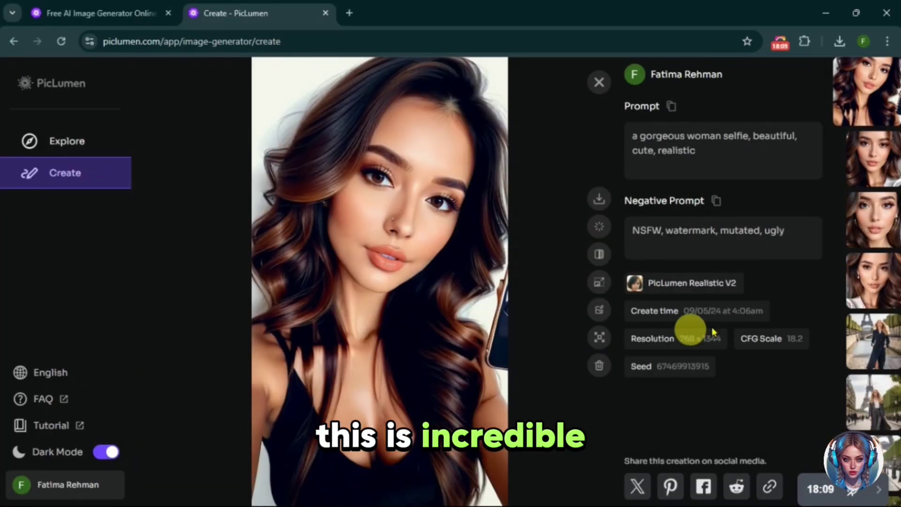
{"action": "left_click", "coordinate": [891, 158]}
{"action": "left_click", "coordinate": [879, 229]}
{"action": "left_click", "coordinate": [866, 262]}
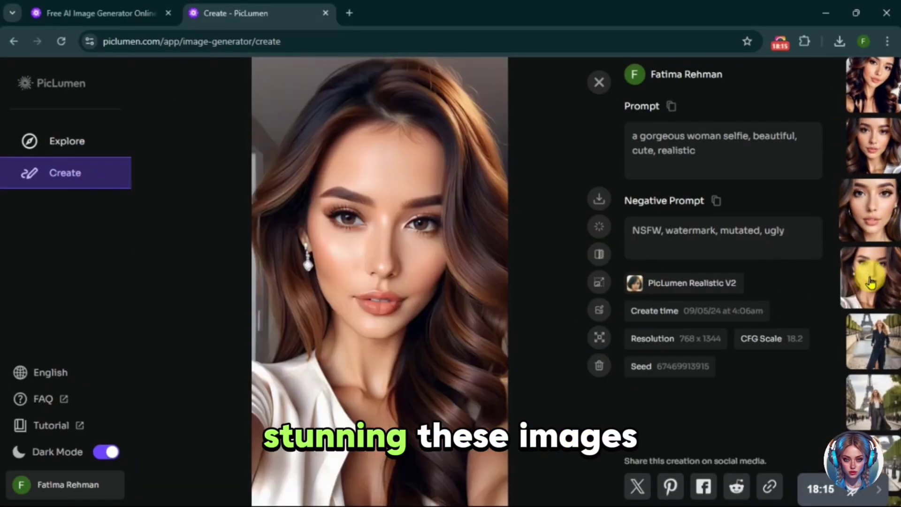
{"action": "left_click", "coordinate": [868, 93]}
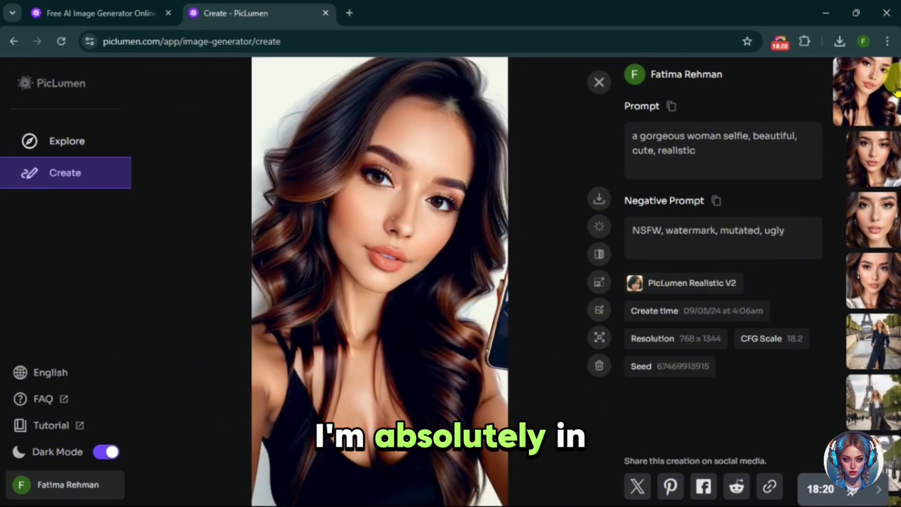
{"action": "left_click", "coordinate": [871, 155]}
{"action": "left_click", "coordinate": [866, 276]}
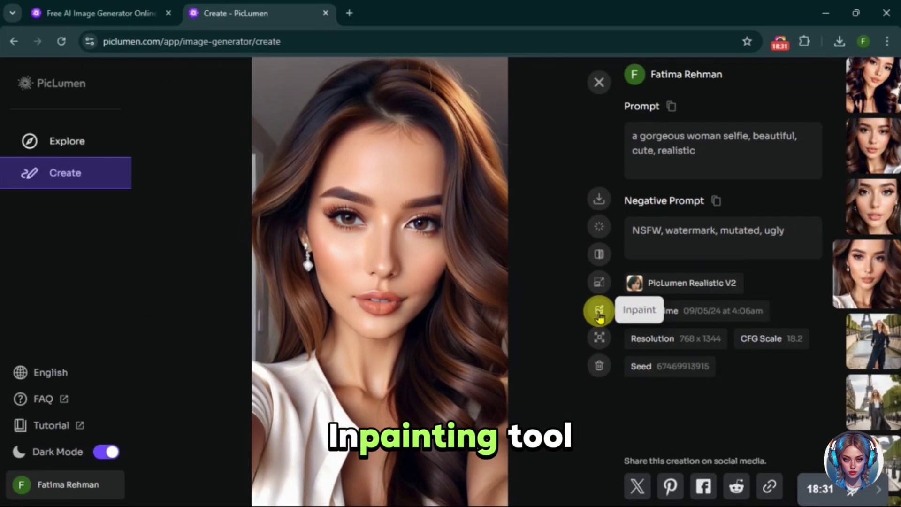
Mask the earring portrait's eyes, inpaint 'black sunglasses stylish', and view the result full size.
{"action": "left_click", "coordinate": [599, 311]}
{"action": "type", "text": "black sun"}
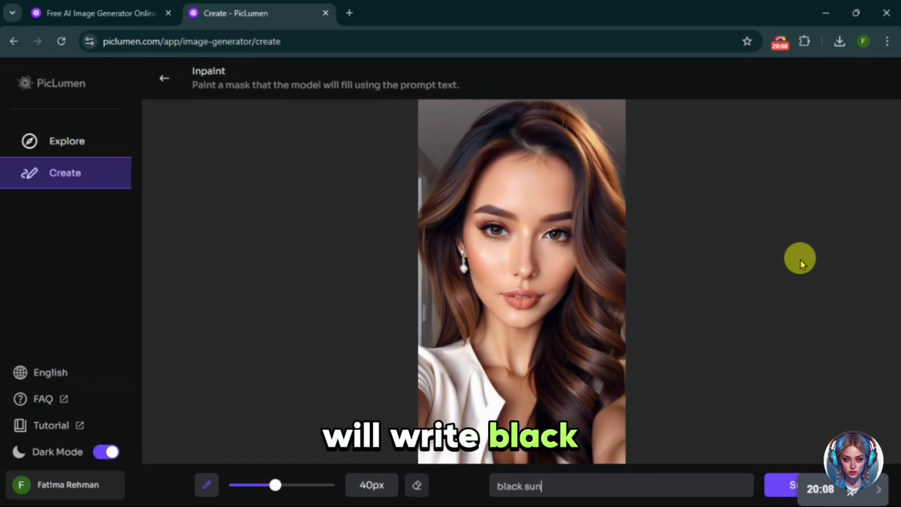
{"action": "type", "text": "glasses stylish"}
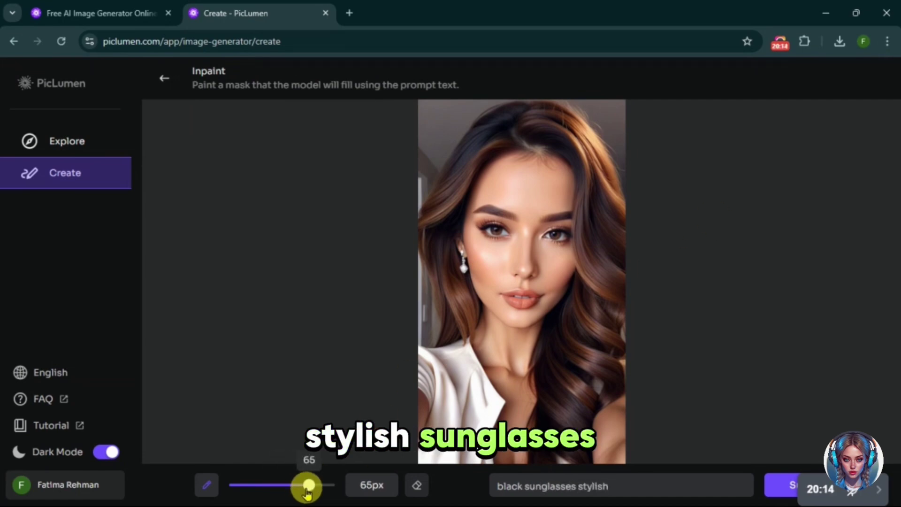
{"action": "mouse_move", "coordinate": [455, 225]}
{"action": "left_mouse_down"}
{"action": "mouse_move", "coordinate": [485, 221]}
{"action": "mouse_move", "coordinate": [536, 252]}
{"action": "left_mouse_up"}
{"action": "left_click_drag", "start_coordinate": [480, 252], "coordinate": [530, 235]}
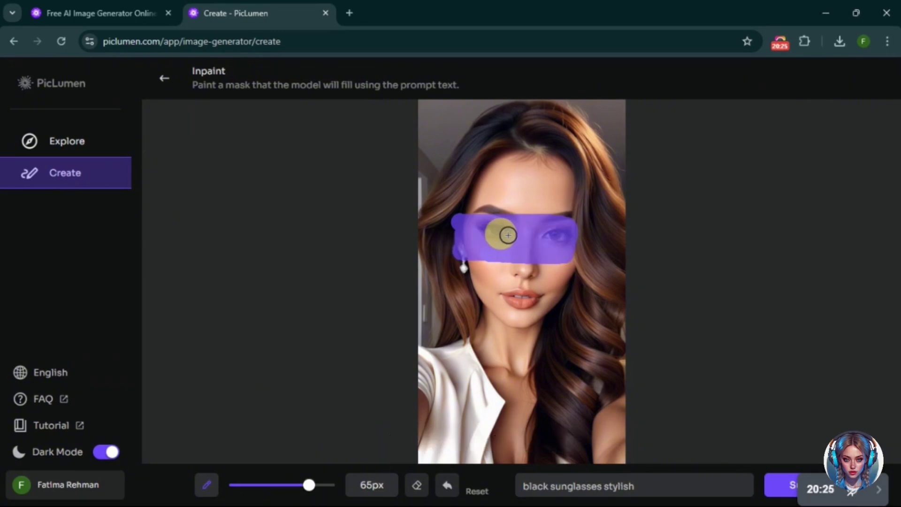
{"action": "left_click", "coordinate": [794, 487]}
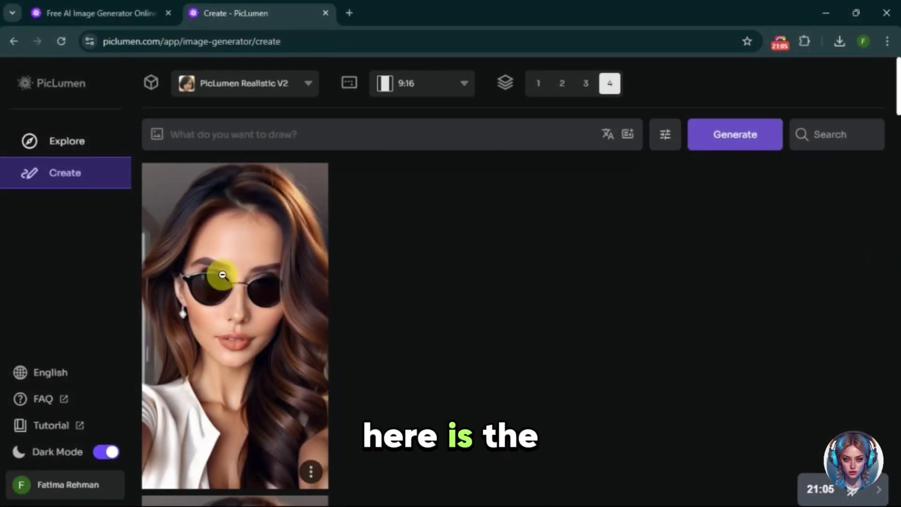
{"action": "left_click", "coordinate": [222, 275]}
{"action": "left_click", "coordinate": [430, 286]}
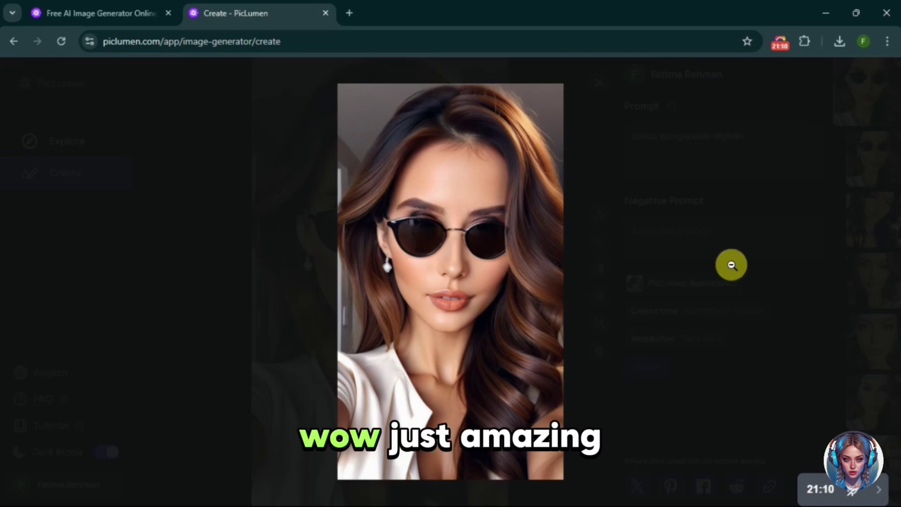
Close the previews and set up a 3:4 PicLumen Lineart V1 generation.
{"action": "left_click", "coordinate": [888, 183]}
{"action": "left_click", "coordinate": [598, 82]}
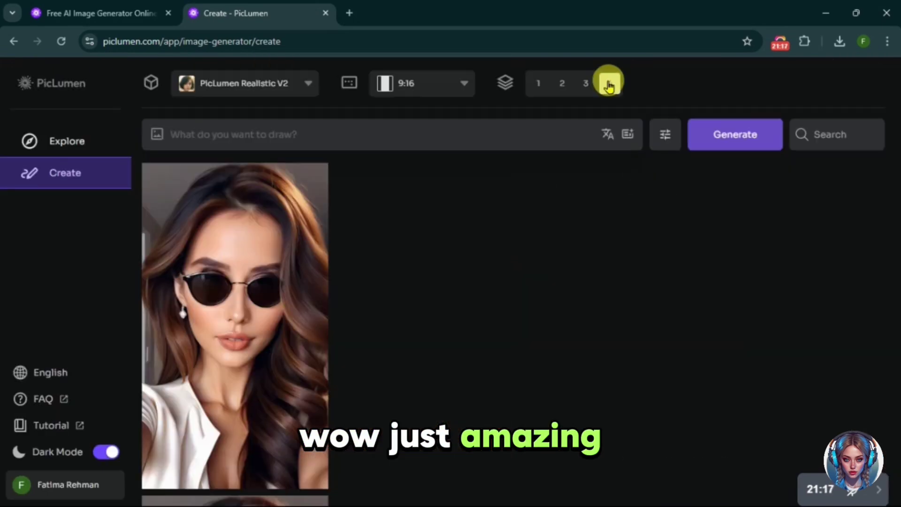
{"action": "left_click", "coordinate": [308, 83]}
{"action": "mouse_move", "coordinate": [232, 195]}
{"action": "left_click", "coordinate": [304, 169]}
{"action": "left_click", "coordinate": [317, 131]}
{"action": "type", "text": "a princess with a"}
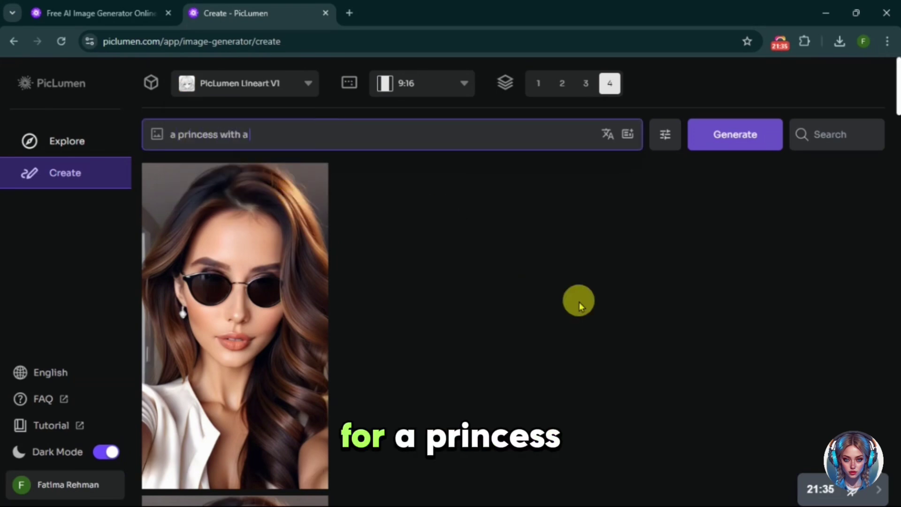
{"action": "type", "text": "crown"}
{"action": "left_click", "coordinate": [465, 83]}
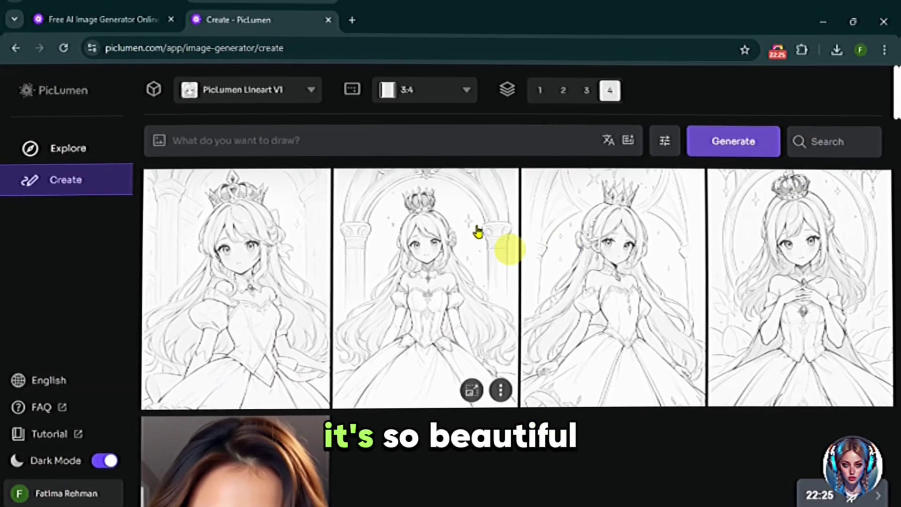
Browse the princess line-art variants, ending on the clasped-hands princess.
{"action": "left_click", "coordinate": [244, 254]}
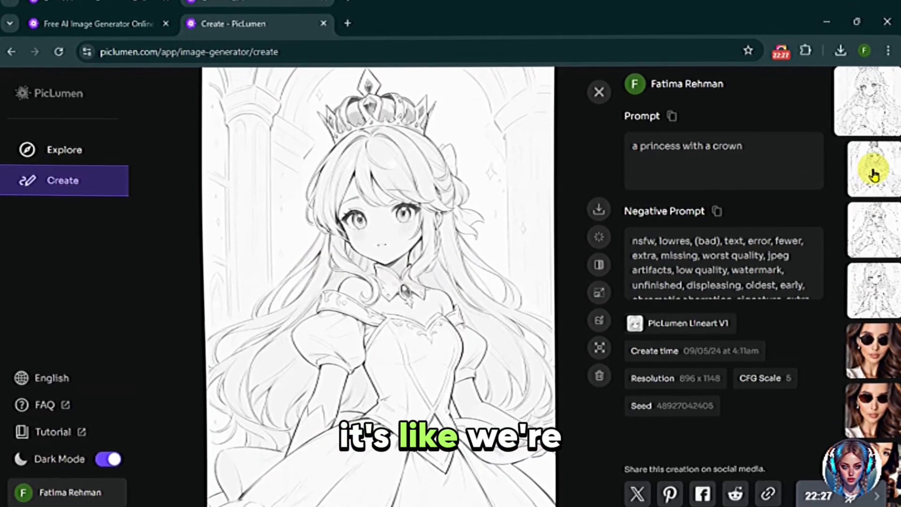
{"action": "left_click", "coordinate": [870, 169]}
{"action": "left_click", "coordinate": [879, 215]}
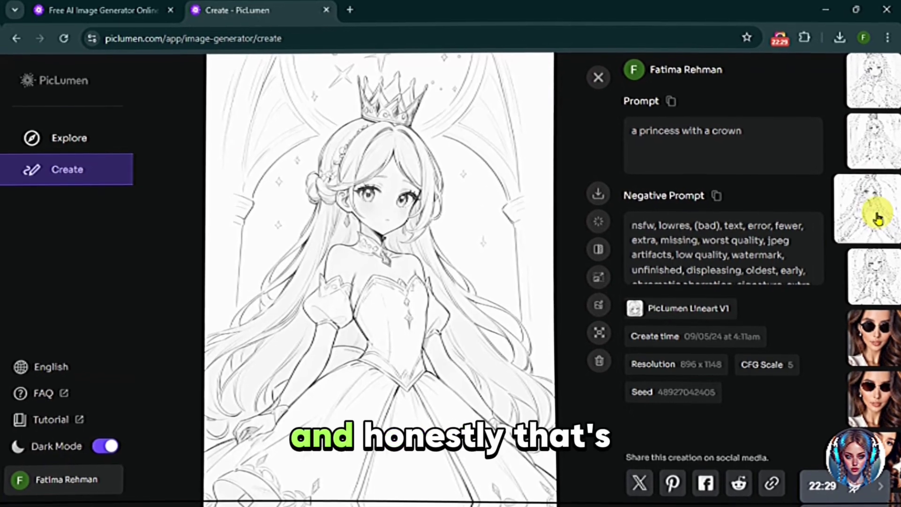
{"action": "left_click", "coordinate": [883, 274]}
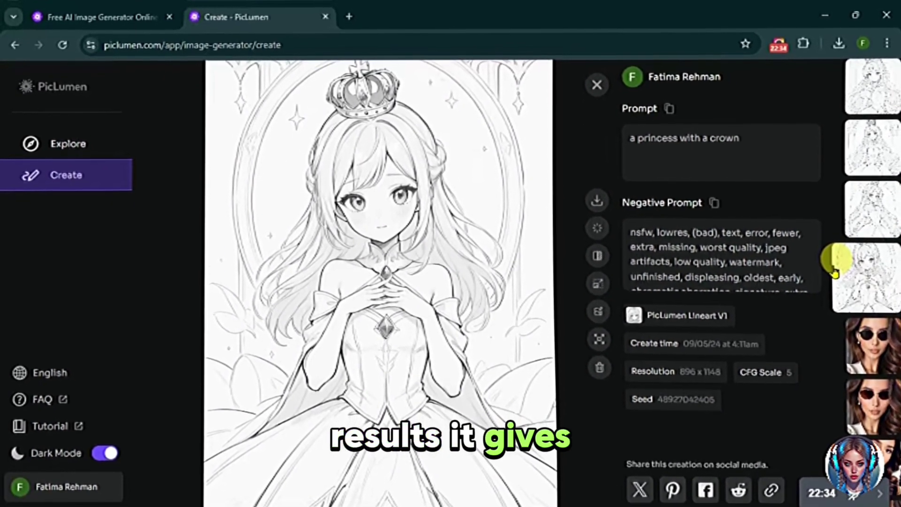
Expand the clasped-hands princess to 1192 × 1552, check the result, and close the details.
{"action": "left_click", "coordinate": [600, 347]}
{"action": "left_click_drag", "start_coordinate": [617, 369], "coordinate": [636, 403]}
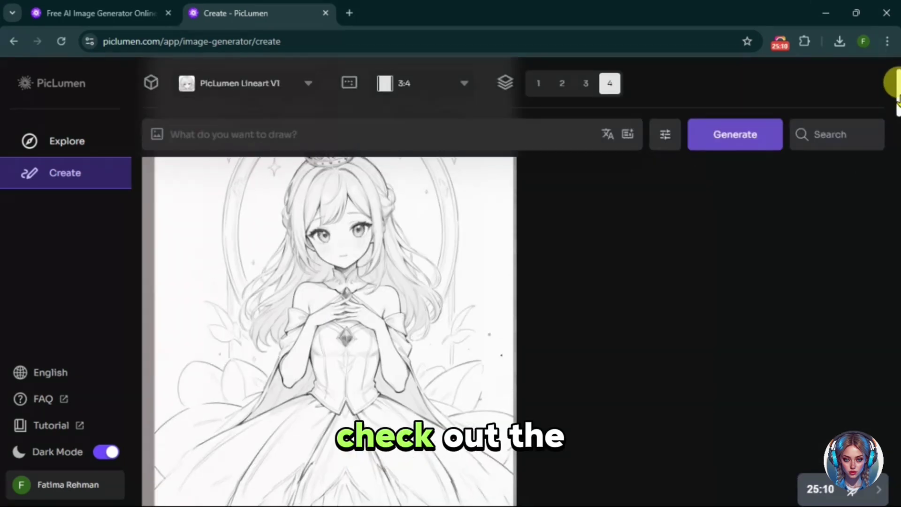
{"action": "left_click", "coordinate": [423, 298]}
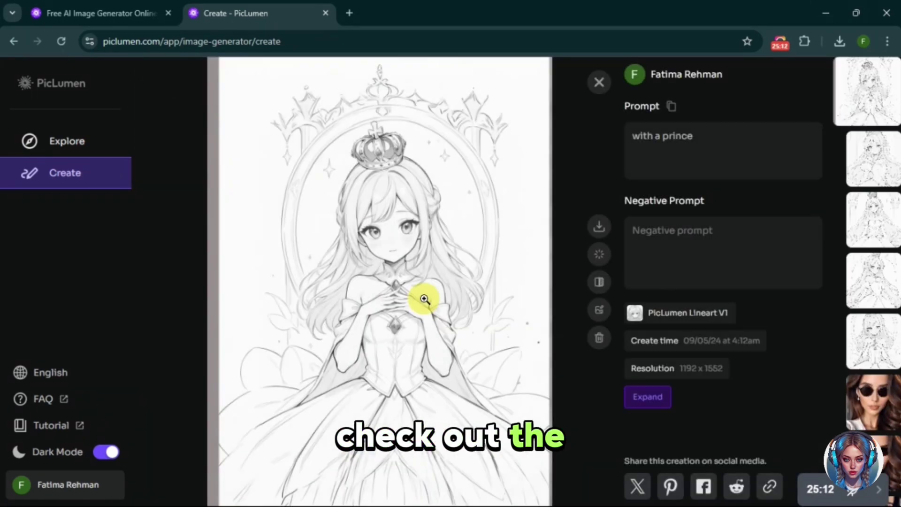
{"action": "left_click", "coordinate": [879, 342]}
{"action": "left_click", "coordinate": [892, 80]}
{"action": "left_click", "coordinate": [878, 298]}
{"action": "key", "text": "Escape"}
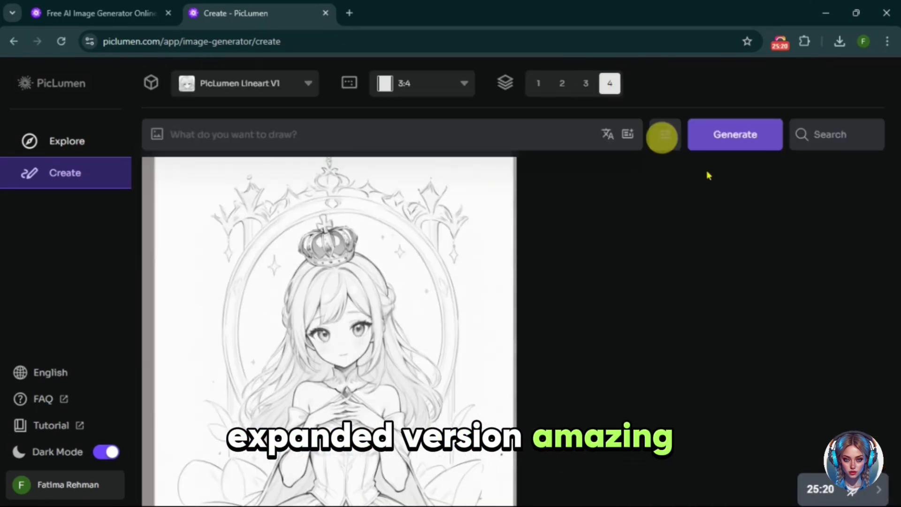
Generate images from the pasted cherry-girl resin figure prompt using FLUX.1-schnell.
{"action": "left_click", "coordinate": [278, 84]}
{"action": "left_click", "coordinate": [280, 202]}
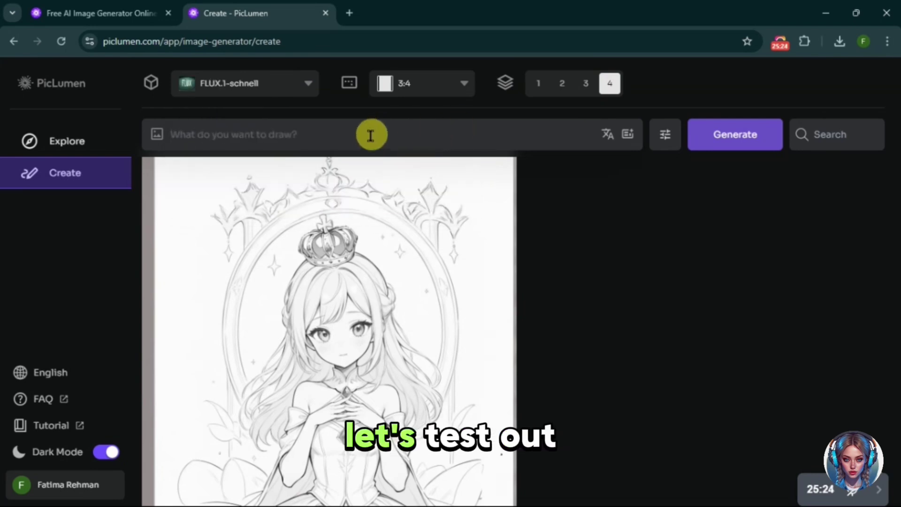
{"action": "right_click", "coordinate": [371, 135]}
{"action": "left_click", "coordinate": [412, 283]}
{"action": "key", "text": "BackSpace"}
{"action": "key", "text": "BackSpace"}
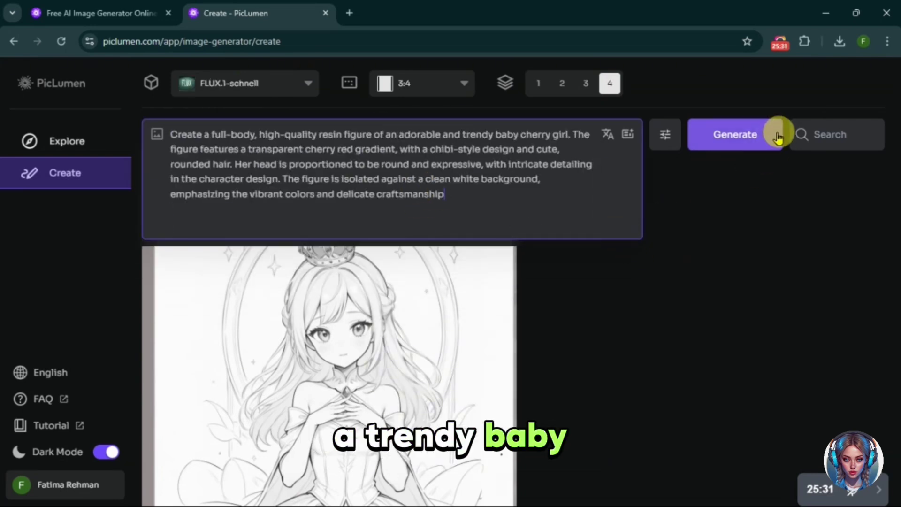
{"action": "left_click", "coordinate": [740, 145]}
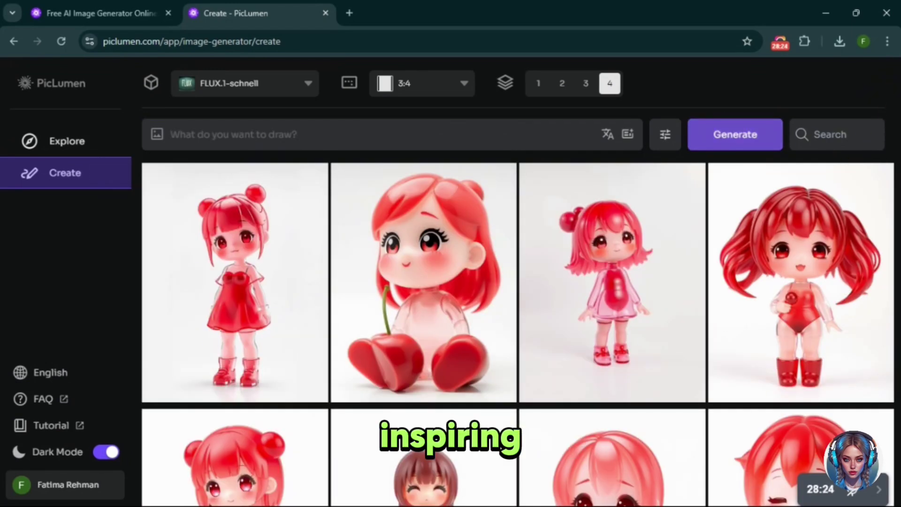
Look through all five generated cherry-girl figures in the detail view.
{"action": "left_click", "coordinate": [254, 268]}
{"action": "left_click", "coordinate": [842, 169]}
{"action": "left_click", "coordinate": [870, 215]}
{"action": "left_click", "coordinate": [871, 268]}
{"action": "left_click", "coordinate": [871, 342]}
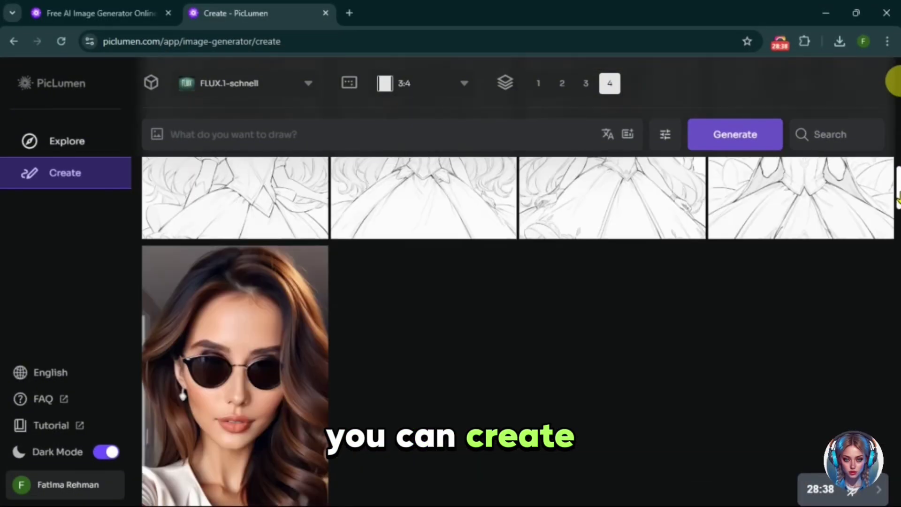
{"action": "mouse_move", "coordinate": [898, 199]}
{"action": "left_mouse_down"}
{"action": "mouse_move", "coordinate": [898, 292]}
{"action": "mouse_move", "coordinate": [889, 259]}
{"action": "left_mouse_up"}
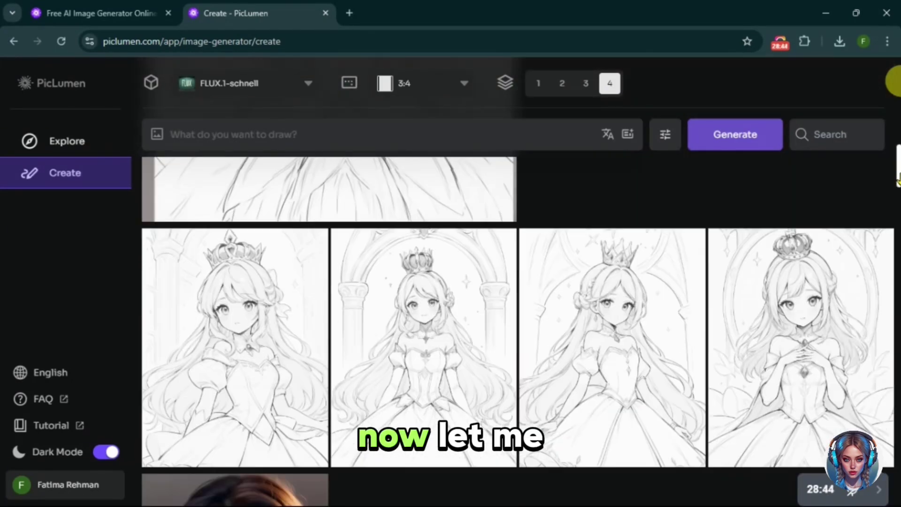
{"action": "left_click_drag", "start_coordinate": [888, 260], "coordinate": [898, 166]}
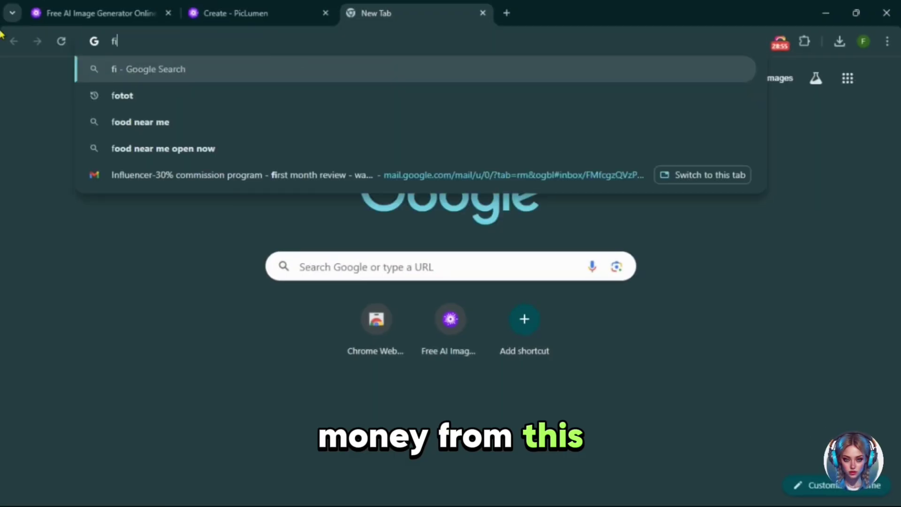
{"action": "type", "text": "iverr"}
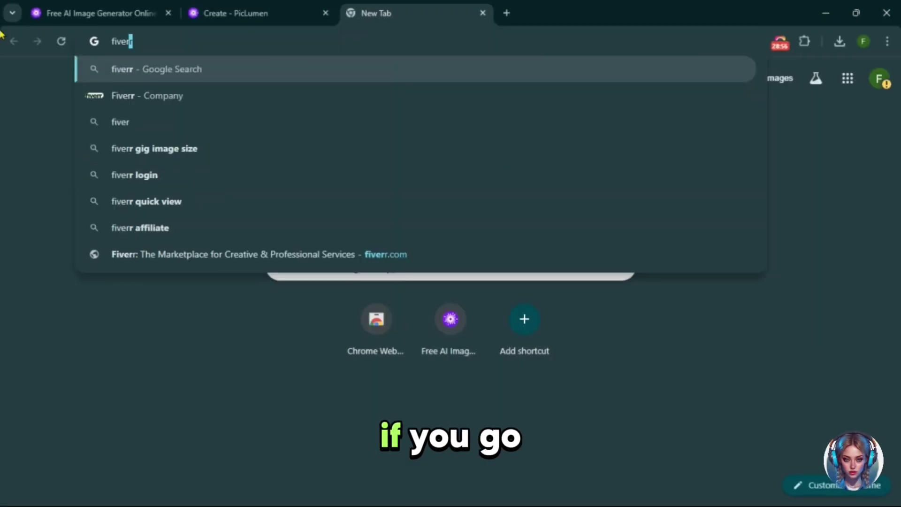
Search for fiverr and dismiss the business-solution popup over the lineart results.
{"action": "key", "text": "Return"}
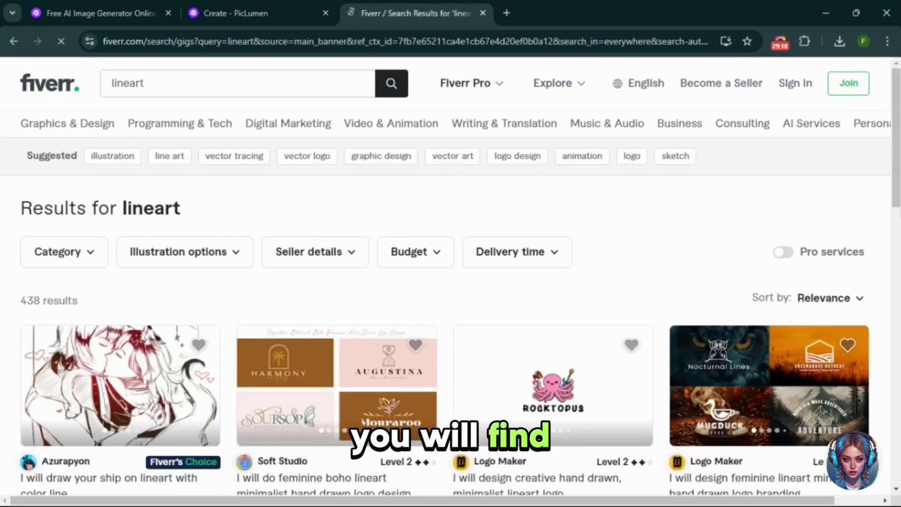
{"action": "left_click_drag", "start_coordinate": [891, 78], "coordinate": [891, 120]}
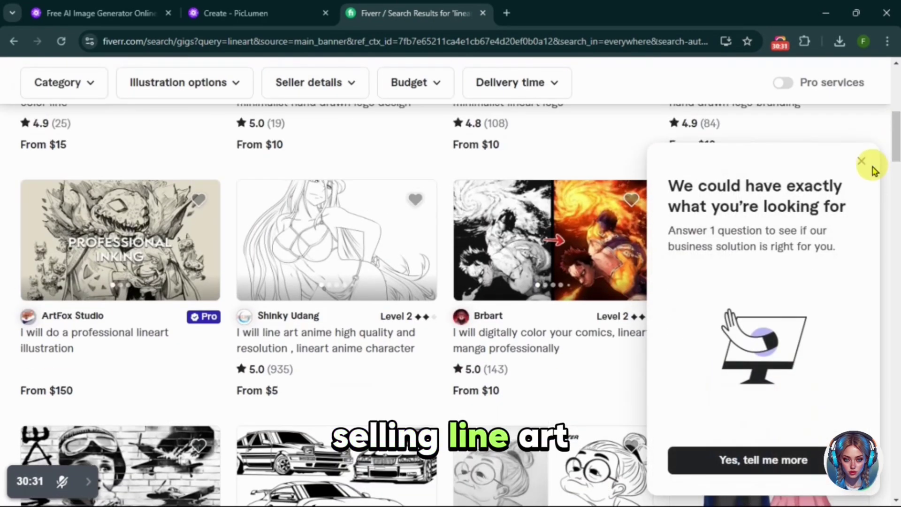
{"action": "left_click", "coordinate": [862, 161]}
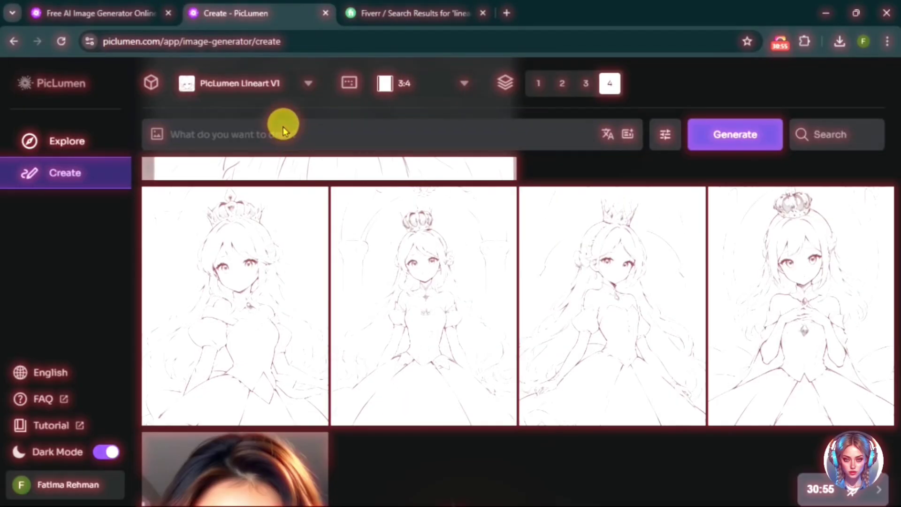
Generate images from the transparent sword tattoo prompt, then return to the Fiverr tab.
{"action": "left_click", "coordinate": [284, 130]}
{"action": "type", "text": "a s"}
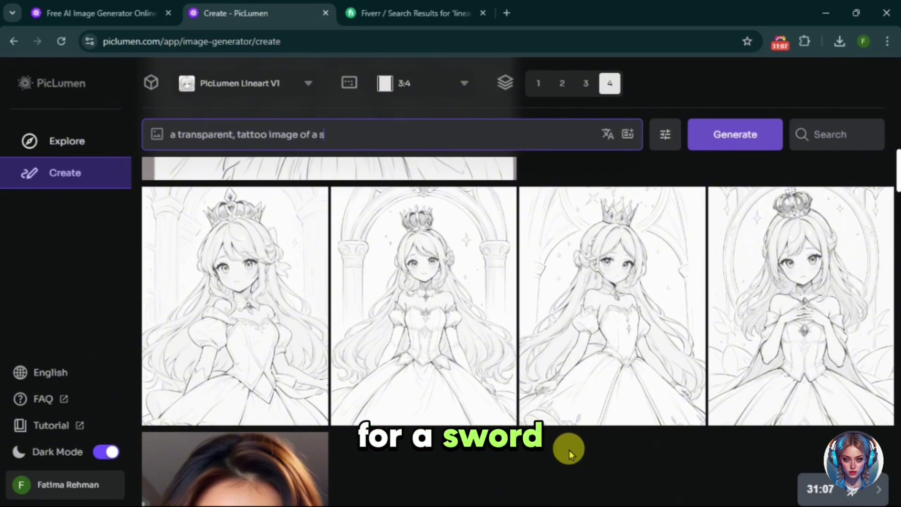
{"action": "type", "text": "word, sword tattoo"}
{"action": "left_click", "coordinate": [729, 144]}
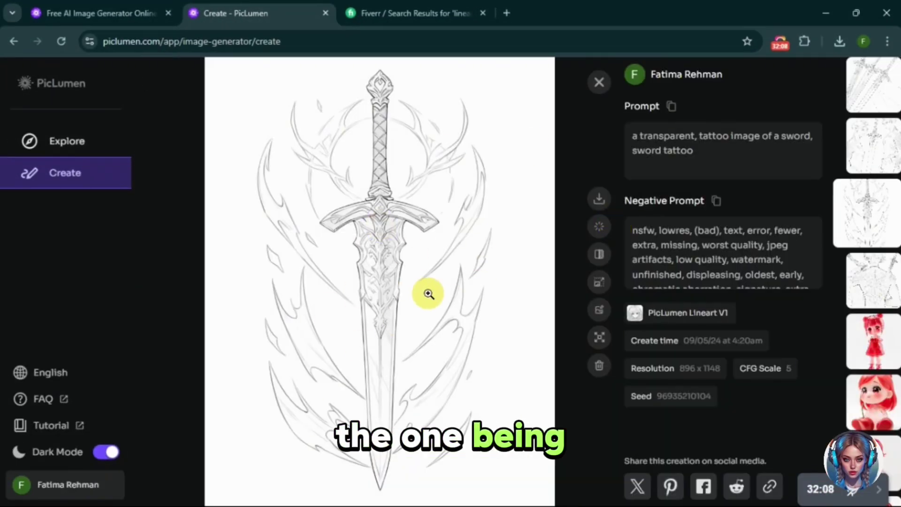
{"action": "left_click", "coordinate": [415, 9]}
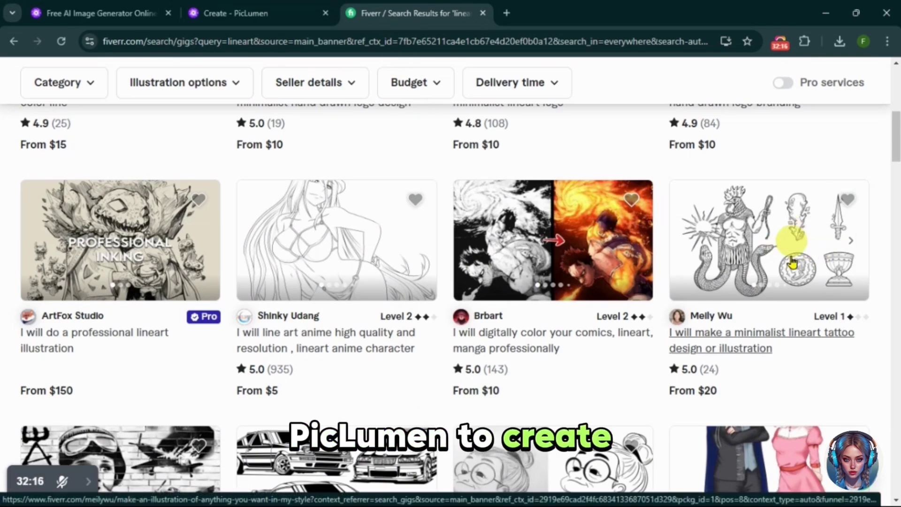
{"action": "scroll", "coordinate": [840, 376], "scroll_direction": "down", "scroll_amount": 3}
{"action": "scroll", "coordinate": [889, 124], "scroll_direction": "down", "scroll_amount": 4}
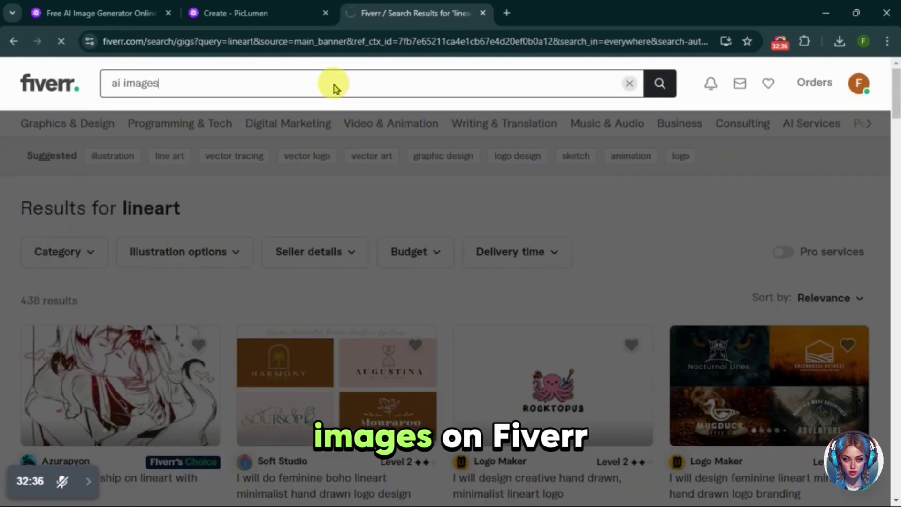
{"action": "scroll", "coordinate": [451, 282], "scroll_direction": "down", "scroll_amount": 1}
{"action": "scroll", "coordinate": [451, 282], "scroll_direction": "down", "scroll_amount": 1}
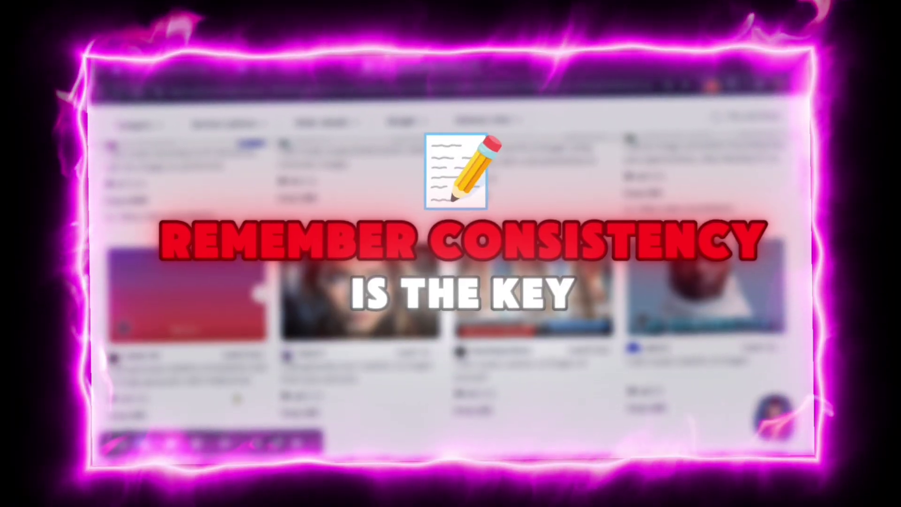
{"action": "scroll", "coordinate": [451, 283], "scroll_direction": "down", "scroll_amount": 3}
{"action": "scroll", "coordinate": [451, 281], "scroll_direction": "down", "scroll_amount": 2}
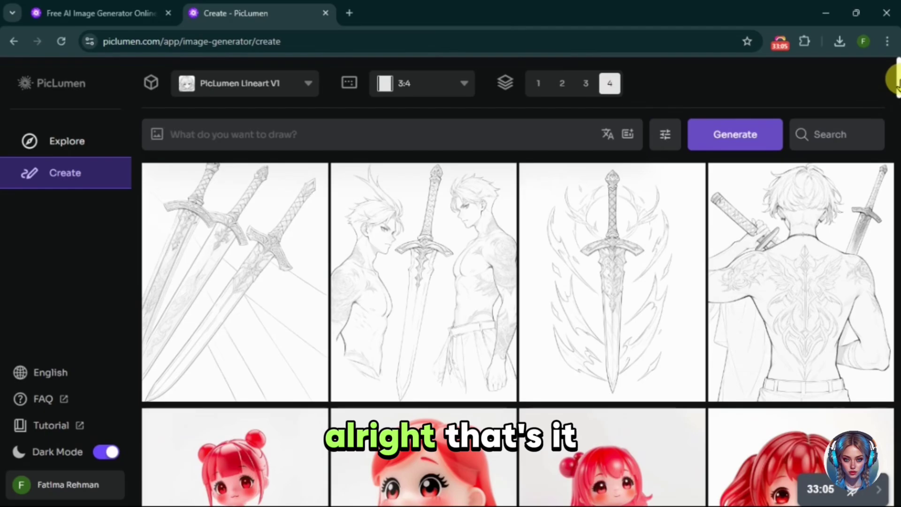
{"action": "scroll", "coordinate": [897, 82], "scroll_direction": "down", "scroll_amount": 10}
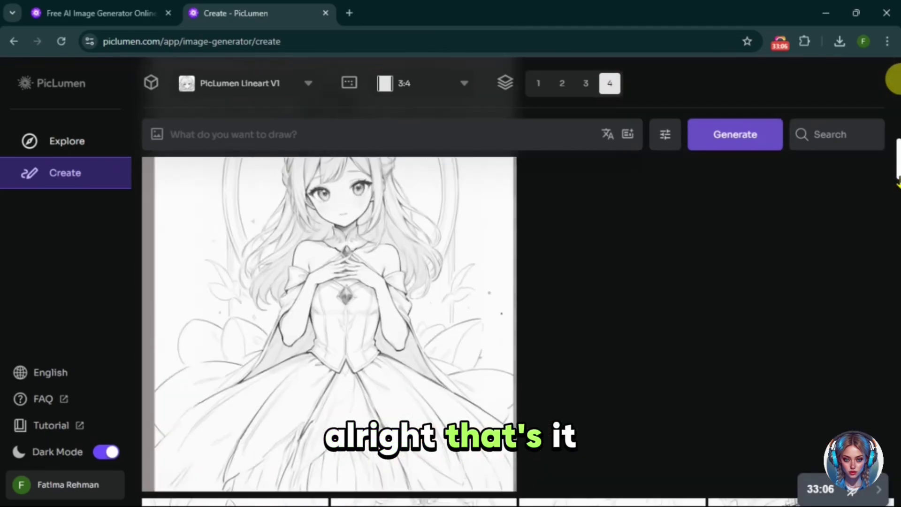
Browse the Explore gallery and close the clock-town image's prompt details.
{"action": "left_click", "coordinate": [44, 150]}
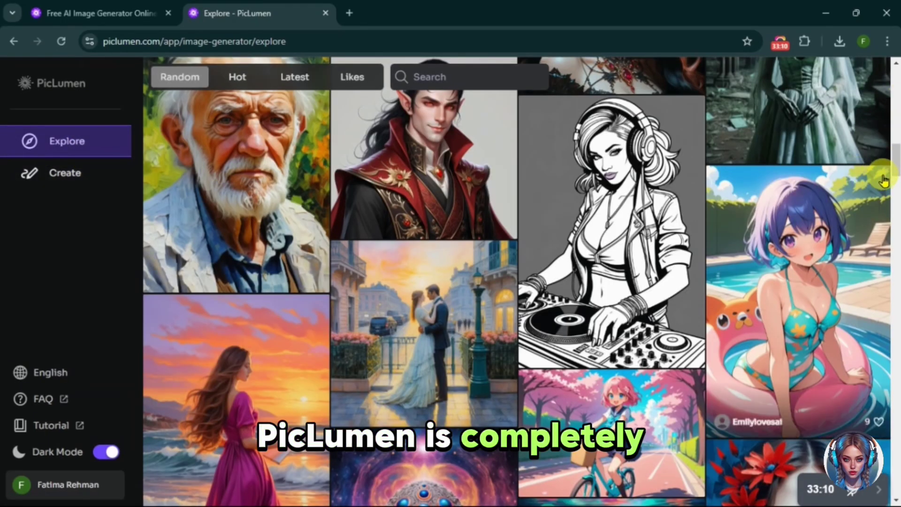
{"action": "scroll", "coordinate": [892, 123], "scroll_direction": "down", "scroll_amount": 5}
{"action": "left_click_drag", "start_coordinate": [897, 137], "coordinate": [896, 314]}
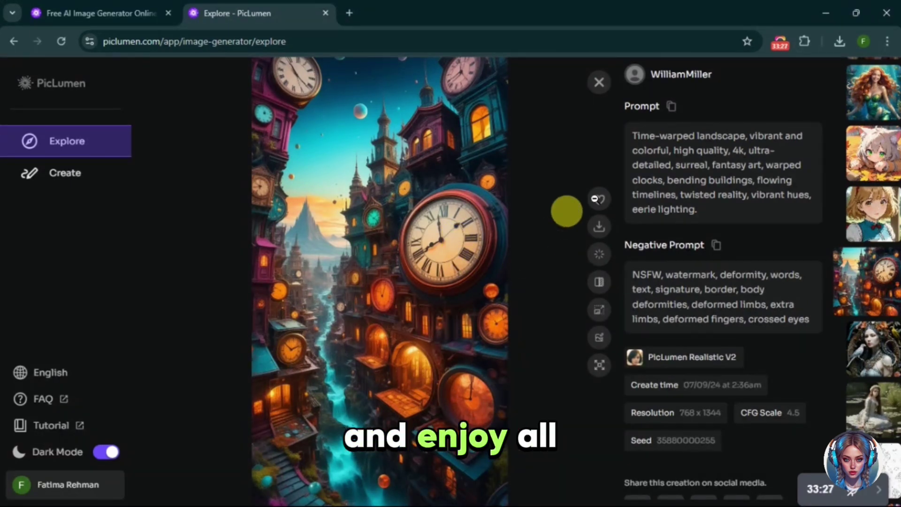
{"action": "left_click", "coordinate": [599, 84]}
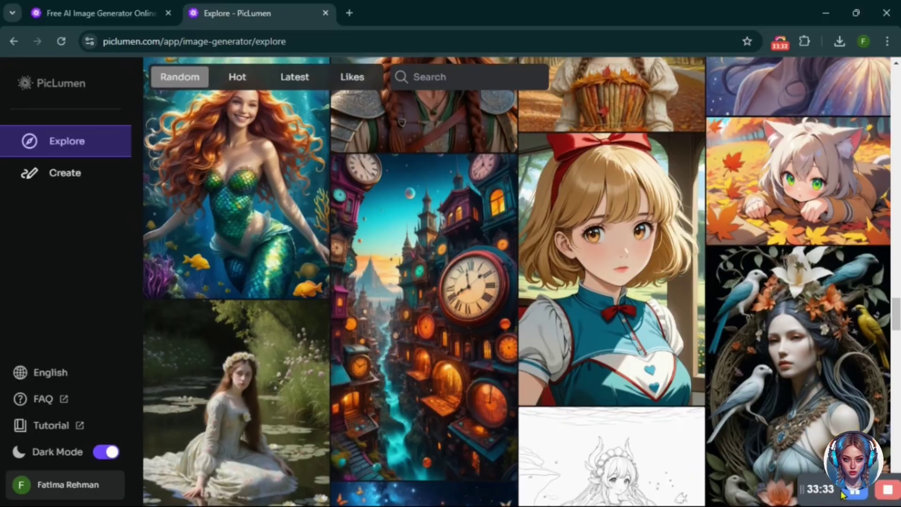